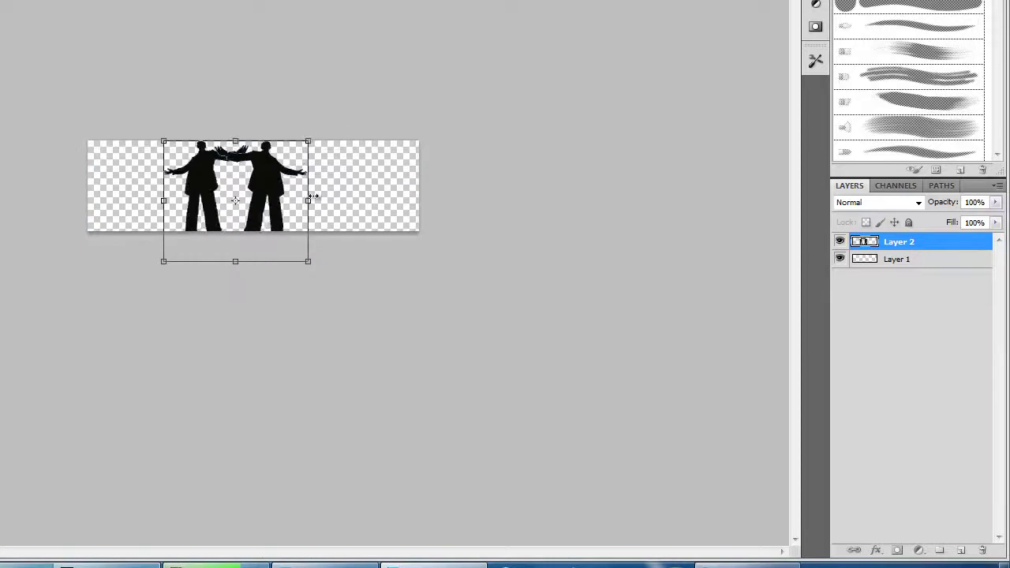
Move the two silhouettes slightly down on the banner, and create a new layer filled with black
drag(254, 142, 254, 148)
key(Return)
click(960, 549)
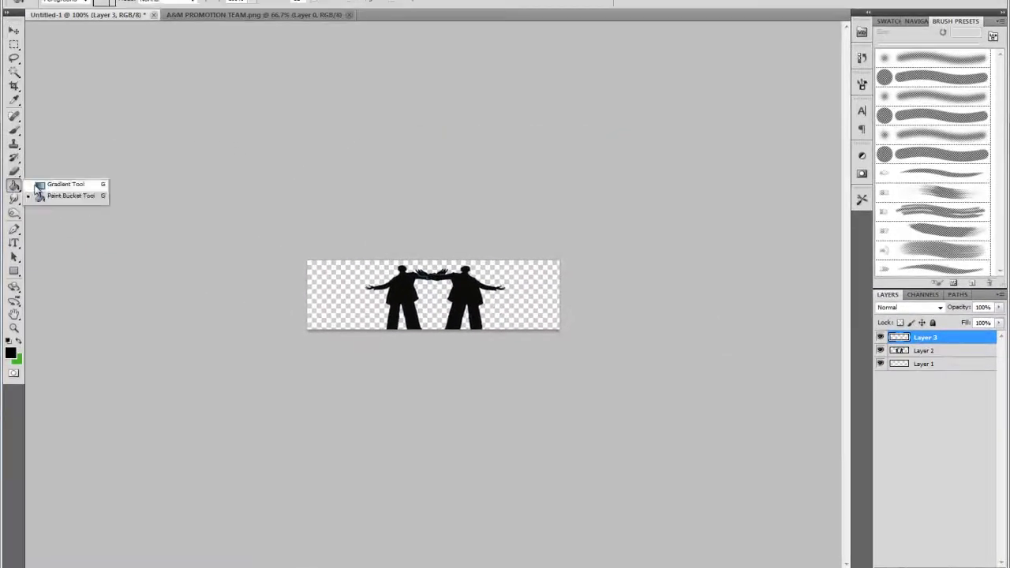
click(38, 194)
click(322, 263)
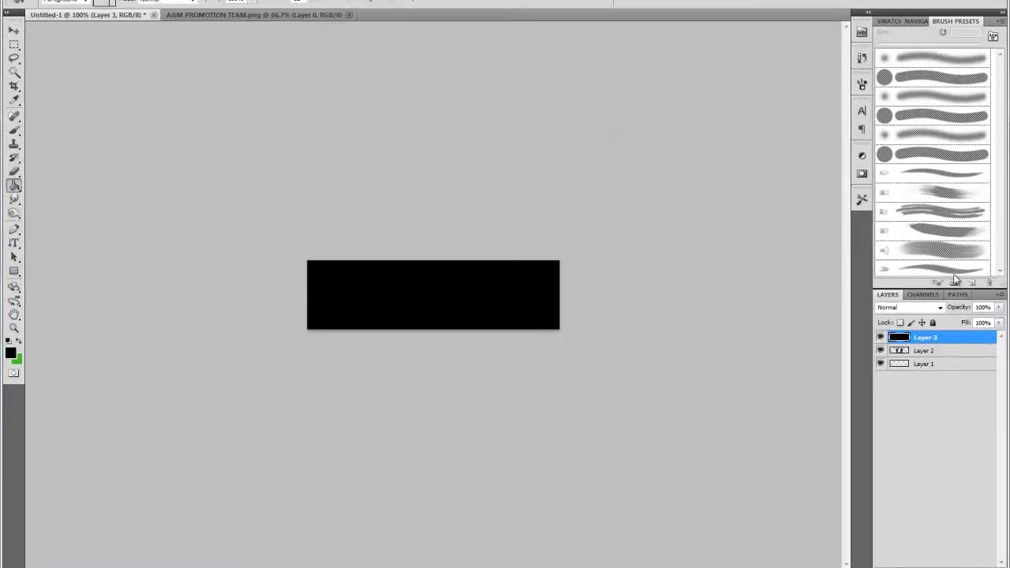
Place the silhouettes above the black layer and give them a faint light outline with a layer style
double_click(939, 340)
click(678, 368)
Try the image 1 (2) from the Renders folder as a Screen layer beneath the silhouettes, and delete it
click(35, 0)
click(57, 4)
click(494, 152)
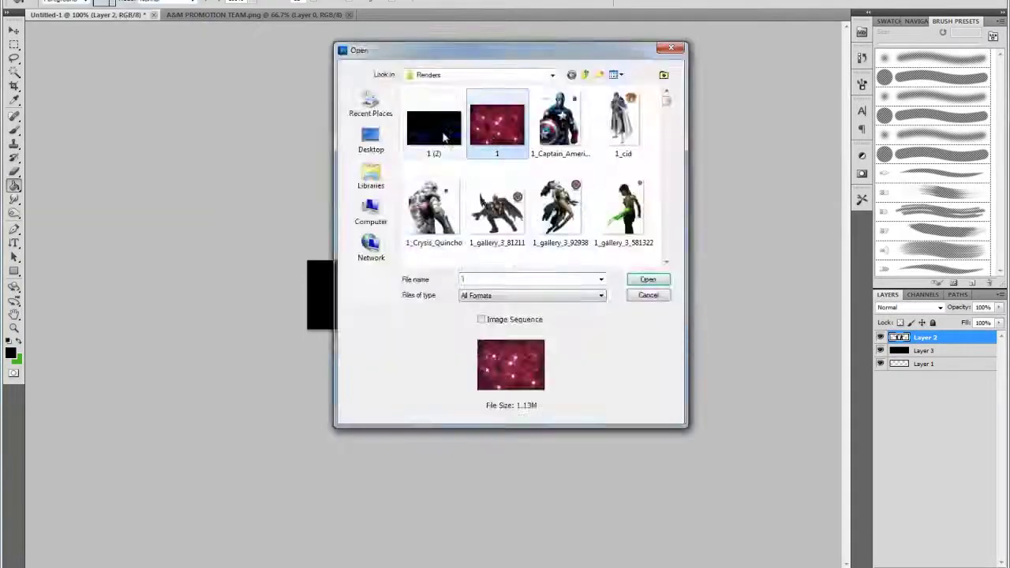
double_click(433, 130)
click(79, 15)
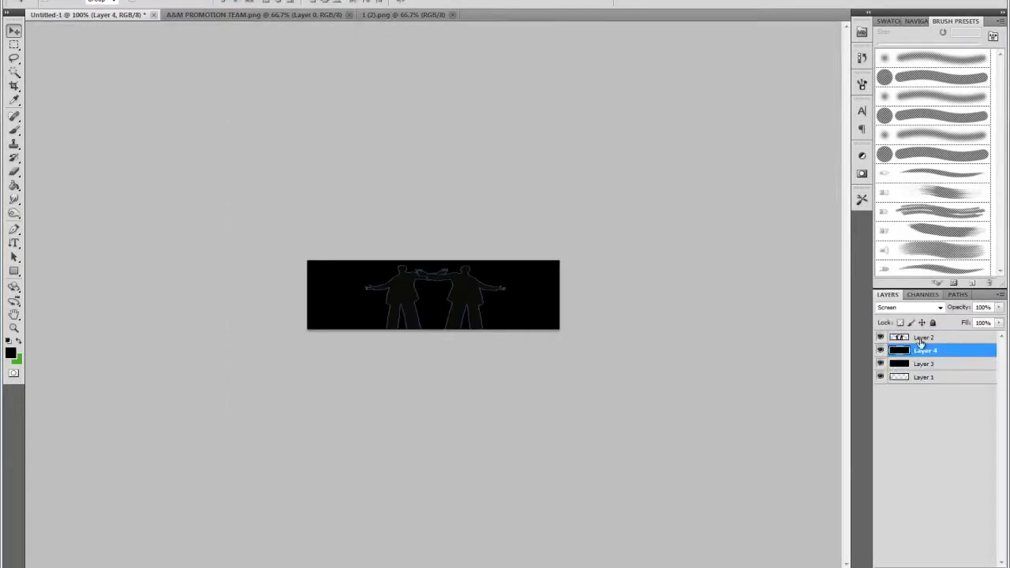
click(989, 567)
click(470, 203)
Open the red particle image 1.png, scale it down and add it to the banner as a layer beneath the silhouettes
key(ctrl+o)
click(499, 128)
click(642, 280)
double_click(915, 340)
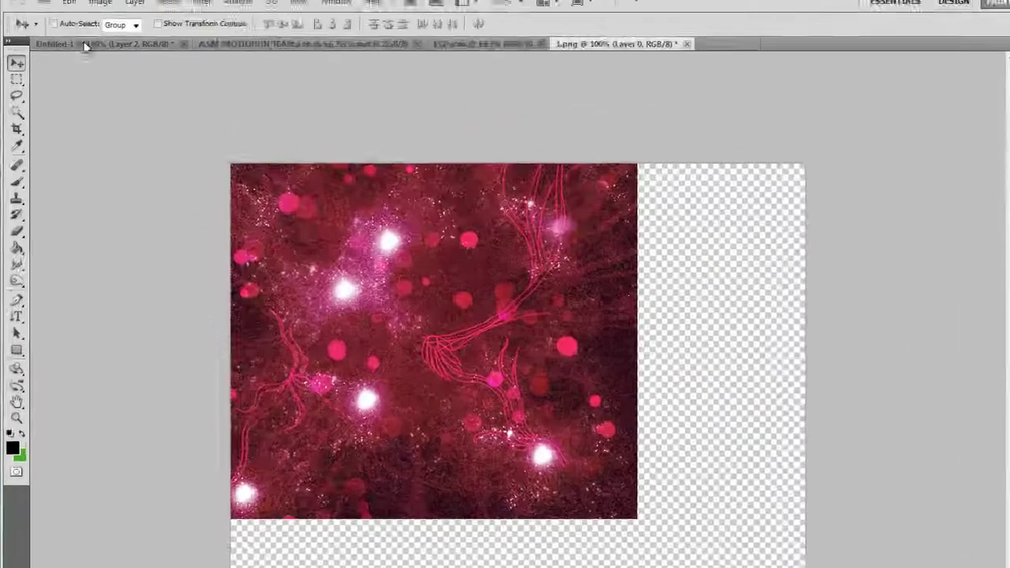
drag(782, 493, 912, 492)
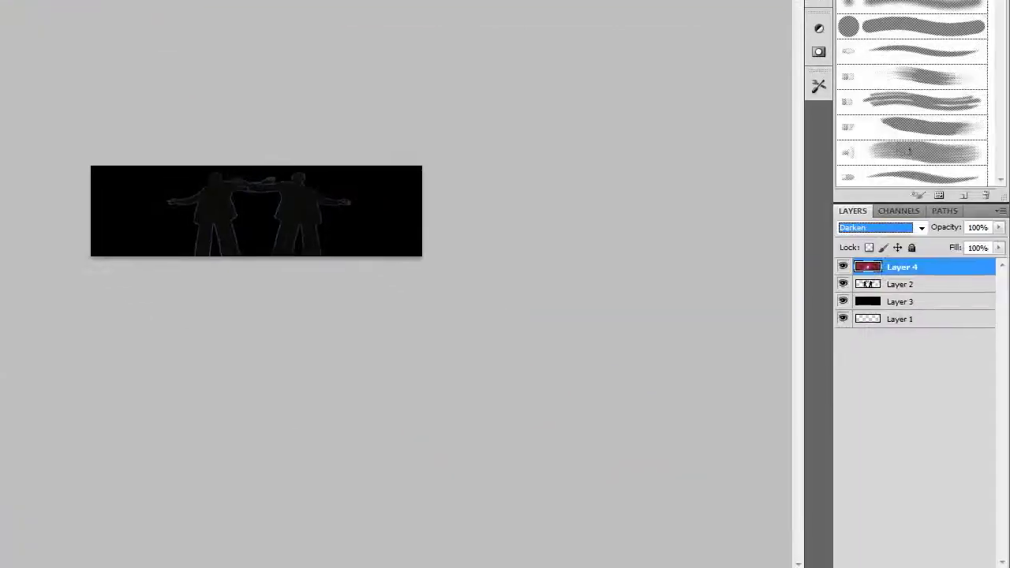
drag(902, 266, 932, 319)
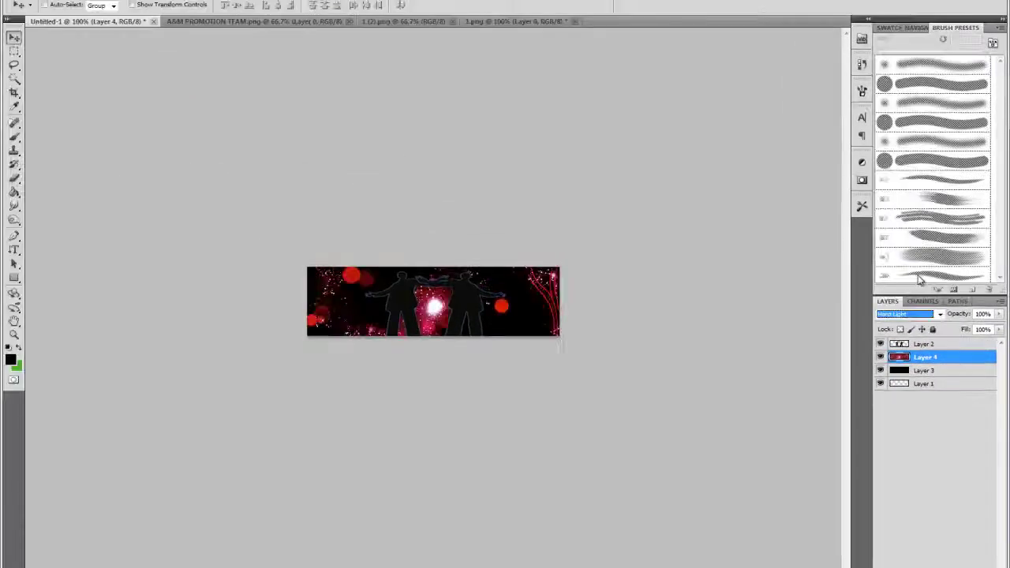
Compare the available blend modes on the red particle layer and settle on Hard Light
key(Up)
key(Up)
key(Up)
key(Up)
key(Up)
key(Up)
key(Up)
key(Up)
key(Up)
key(Up)
key(Up)
key(Up)
key(Up)
key(Up)
key(Down)
key(Down)
key(Down)
key(Down)
key(Down)
key(Down)
key(Down)
key(Down)
key(Down)
key(Down)
key(Down)
key(Down)
key(Down)
key(Down)
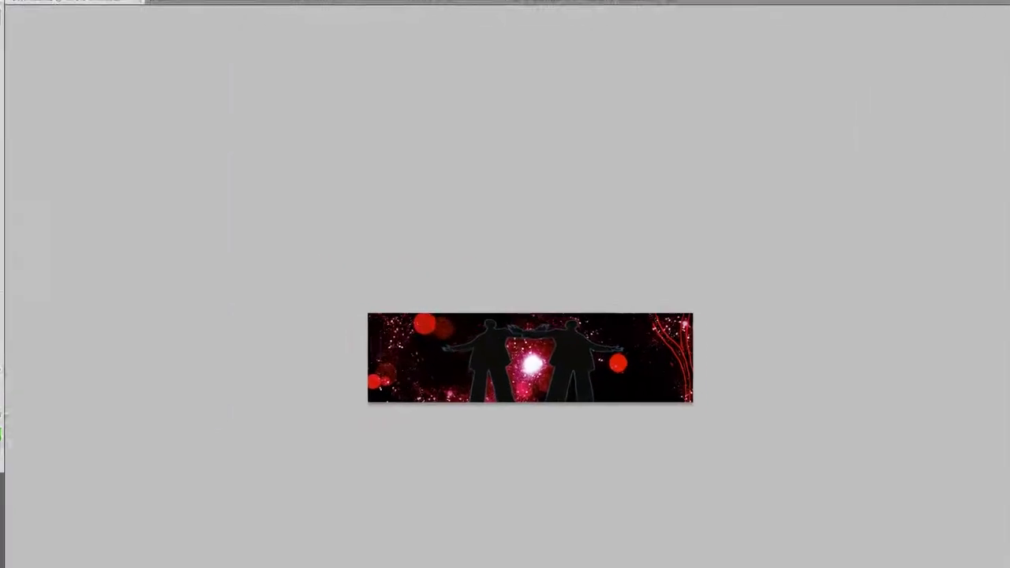
Open the fiery light-trail image 13.JPG from the Renders folder
key(ctrl+o)
drag(843, 108, 851, 146)
scroll(849, 148, up, 2)
click(699, 142)
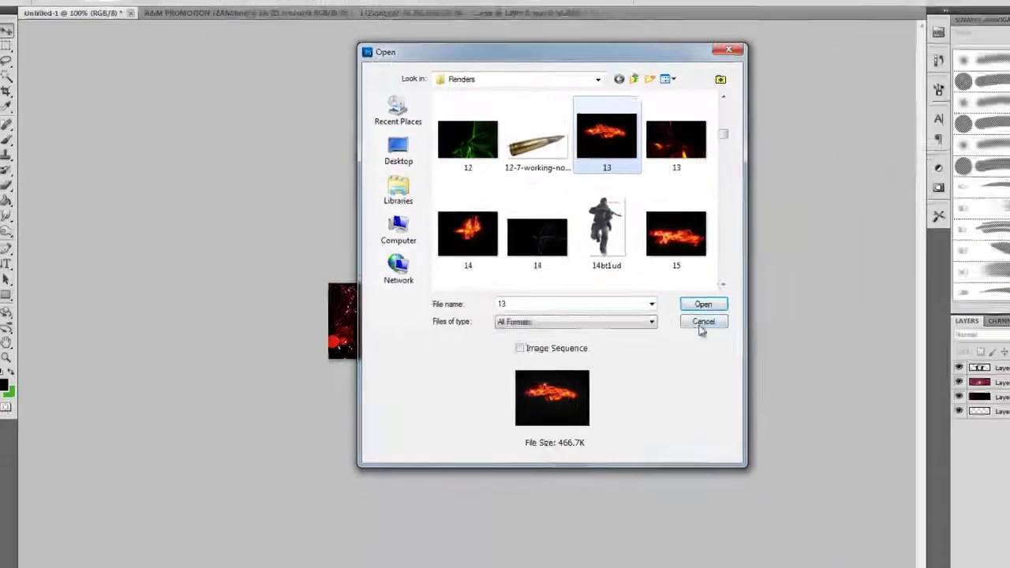
click(820, 341)
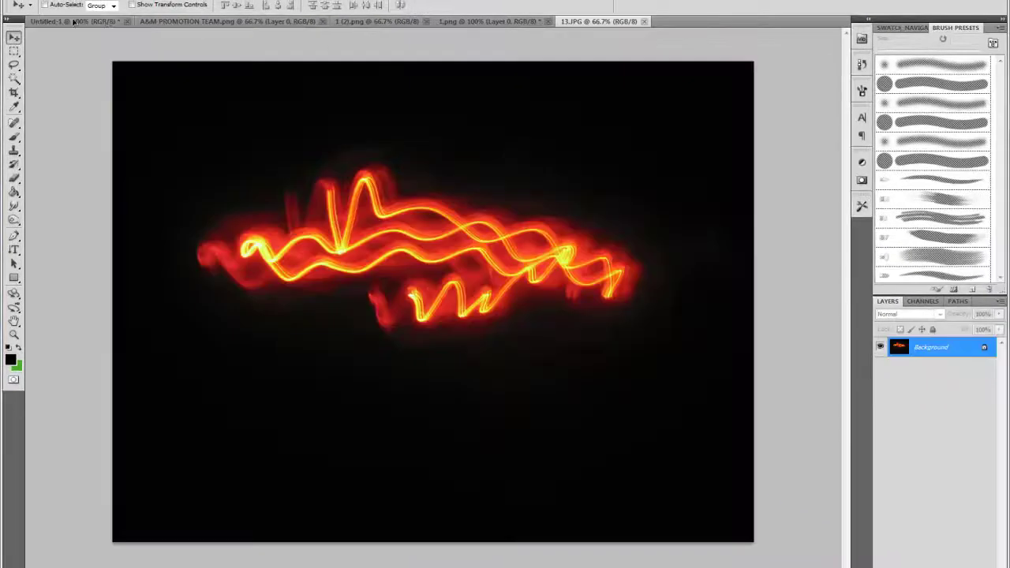
Bring the light-trail image into the banner as a new layer and scale it down
drag(73, 21, 601, 401)
drag(724, 83, 181, 490)
drag(94, 544, 491, 252)
drag(578, 197, 413, 322)
drag(339, 386, 456, 269)
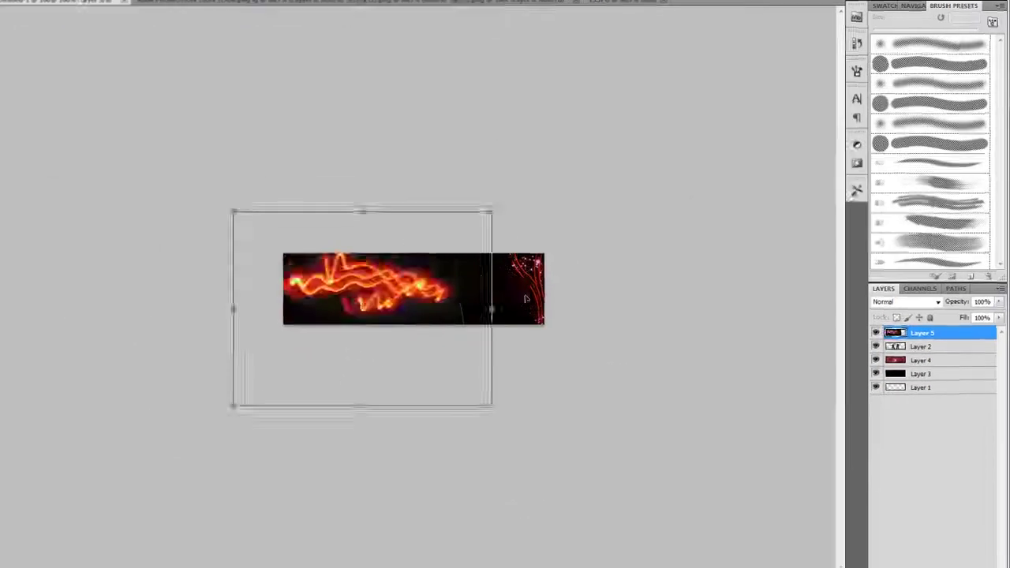
drag(512, 292, 598, 411)
Blend the light-trail layer with Linear Dodge (Add) and place the trail upright by the second silhouette's outstretched hand
click(938, 308)
click(895, 115)
drag(522, 526, 290, 521)
drag(559, 511, 555, 462)
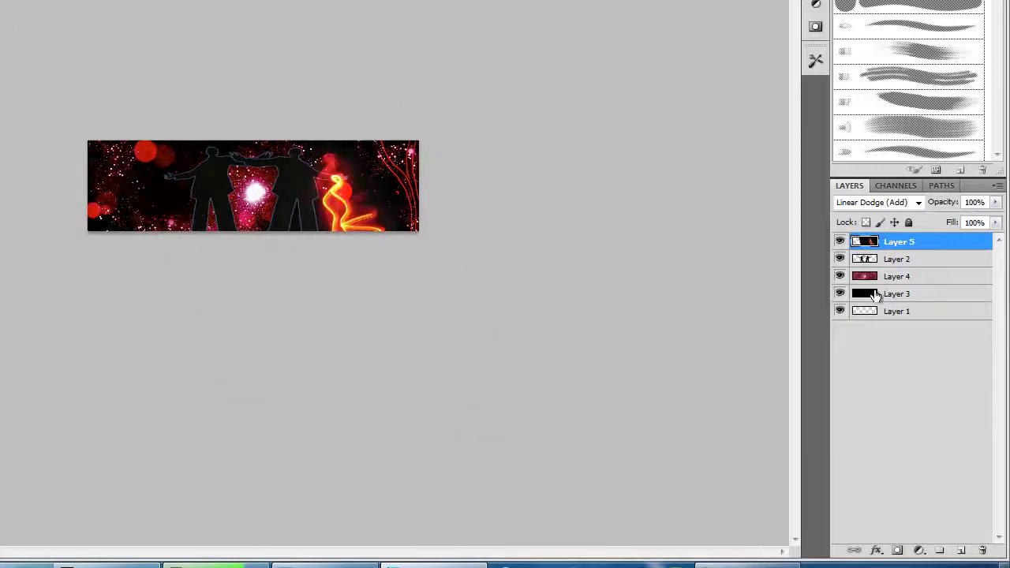
Duplicate the light-trail layer, place the copy by the other silhouette's outstretched hand and merge both trails
right_click(927, 245)
click(899, 0)
click(493, 14)
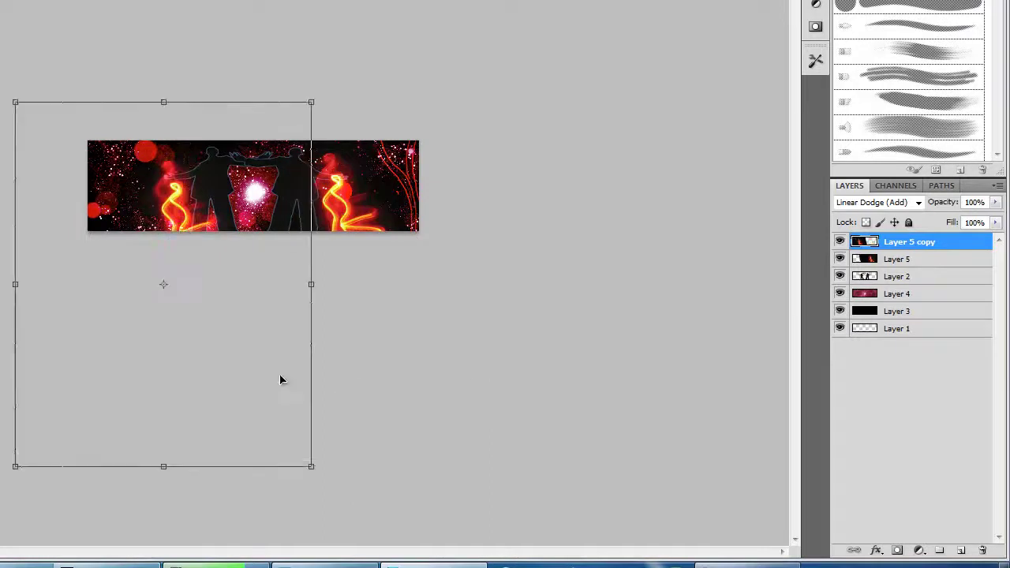
right_click(892, 262)
click(891, 217)
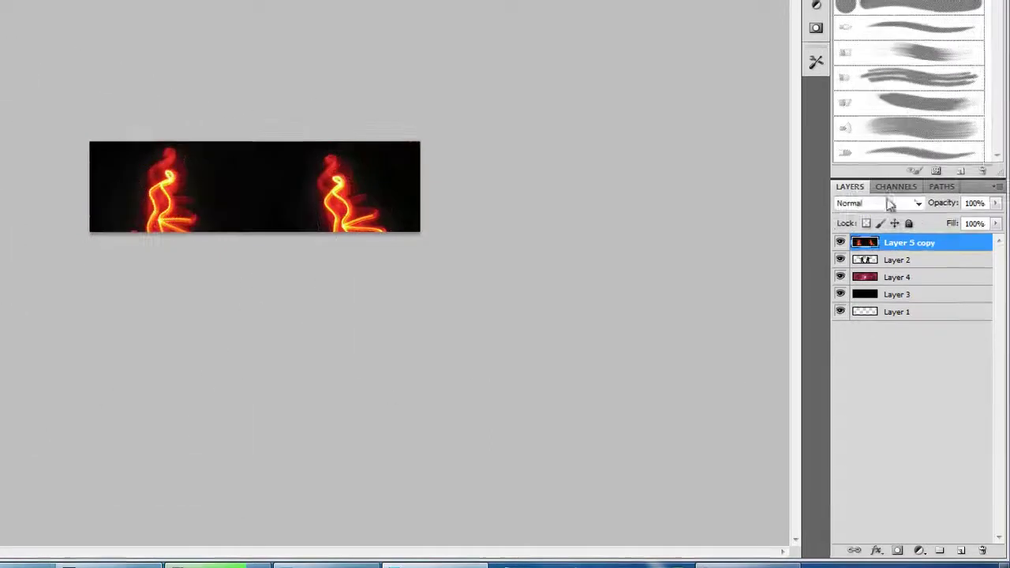
Set the merged light-trail layer to Linear Dodge (Add) and move it beneath the silhouettes
click(891, 202)
click(907, 44)
drag(906, 242, 905, 271)
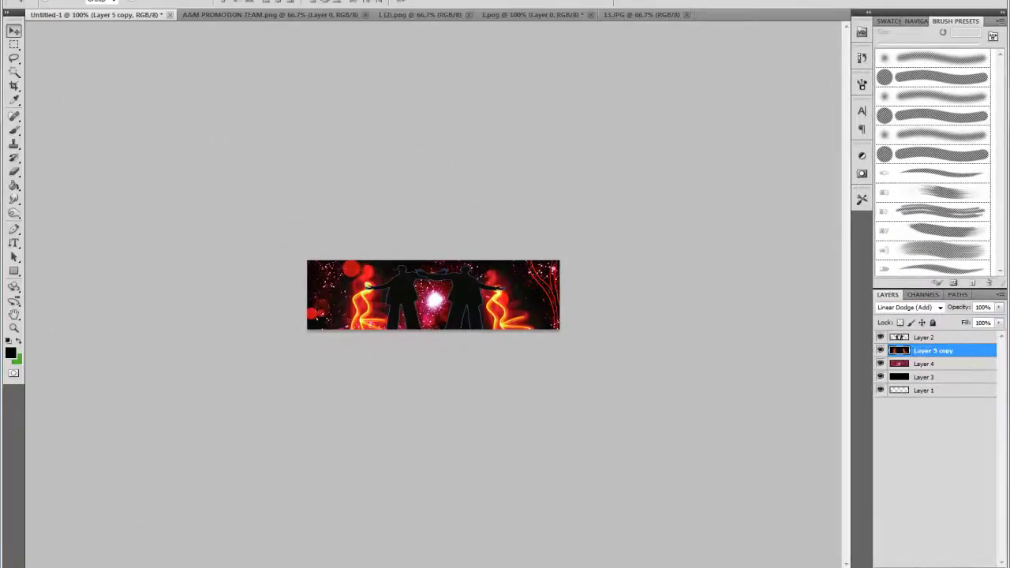
key(Return)
Shift the light trails' hue towards magenta with a Hue/Saturation adjustment
click(79, 0)
mouse_move(103, 7)
click(243, 38)
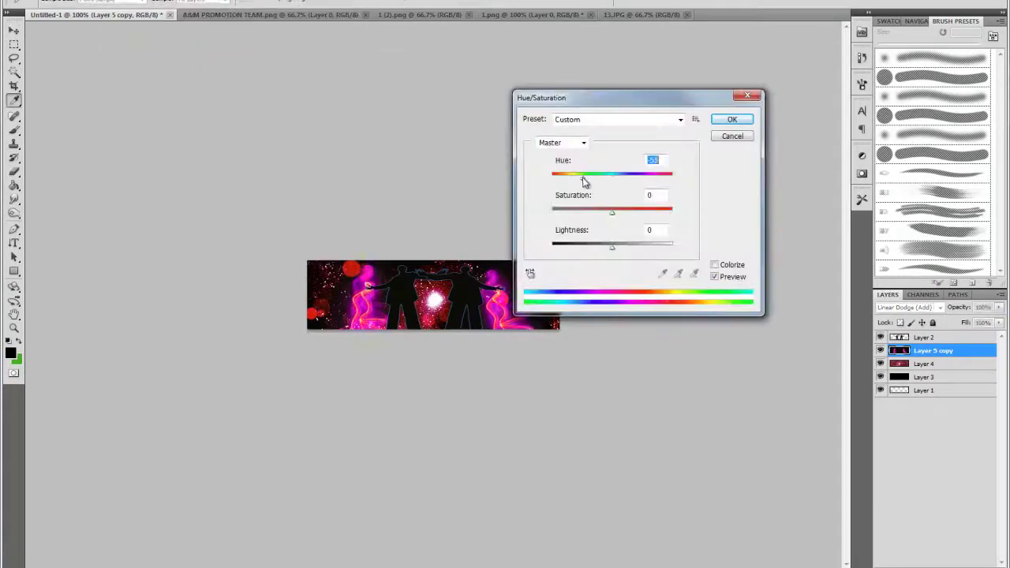
key(Return)
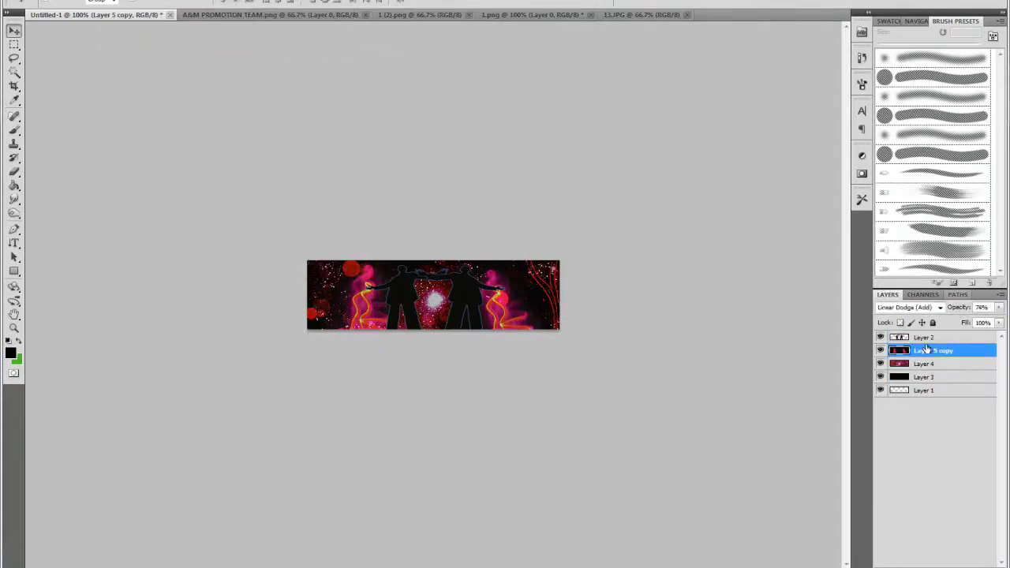
key(ctrl+o)
click(367, 135)
click(368, 242)
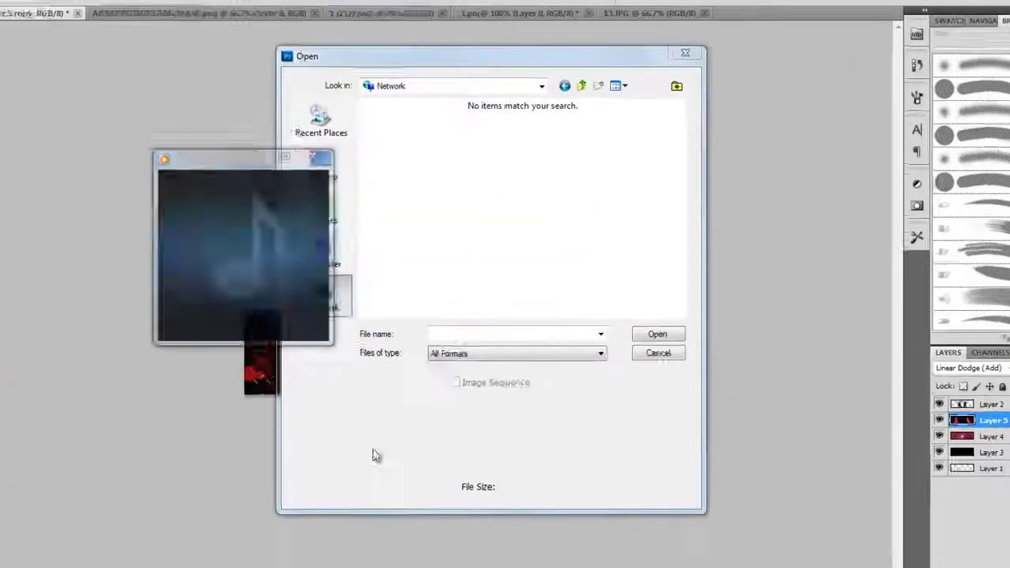
double_click(377, 140)
double_click(377, 137)
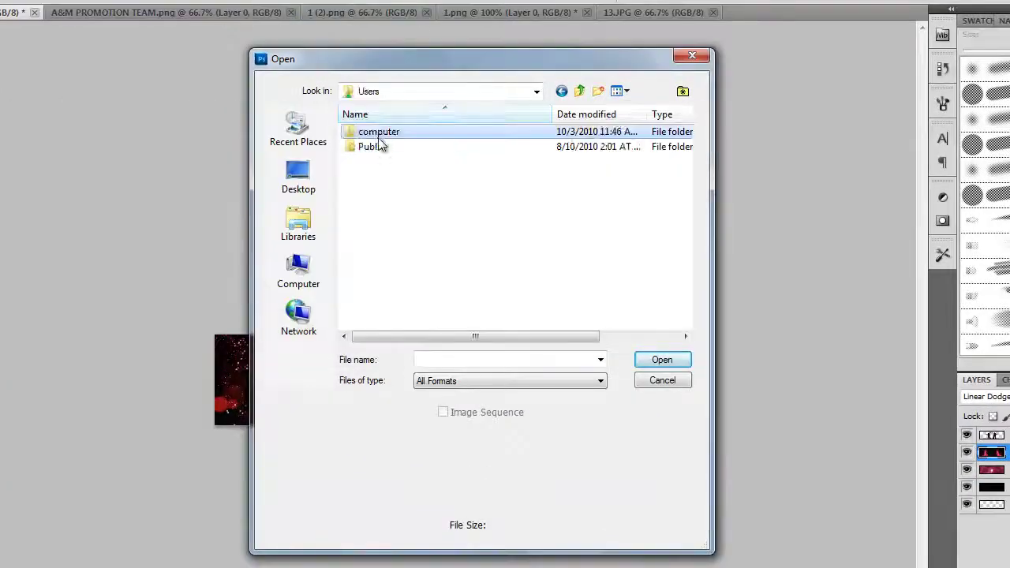
double_click(379, 136)
double_click(396, 147)
drag(685, 128, 685, 244)
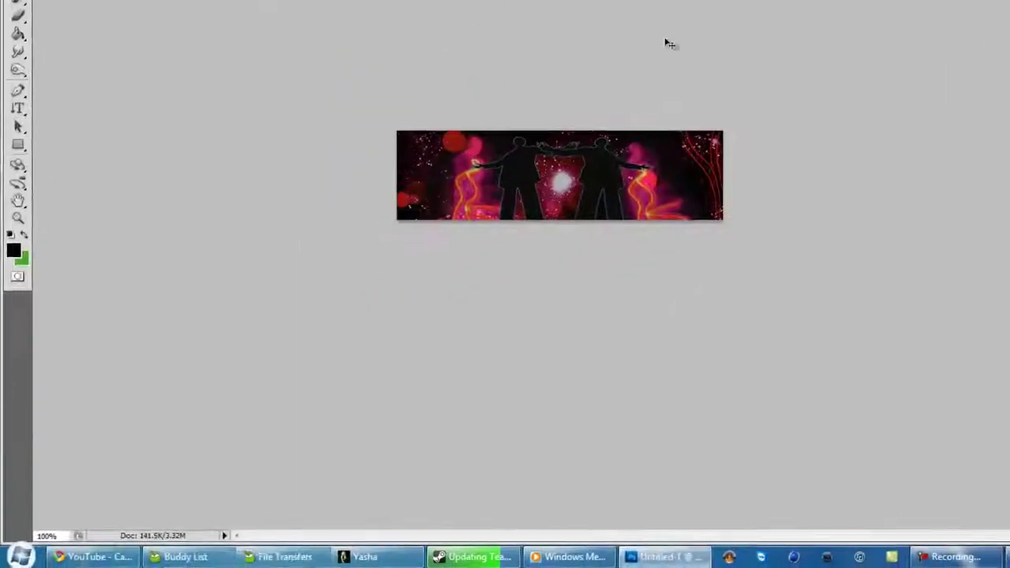
Find Stratz Graphics Pack.rar through the system search and open it in WinRAR
key(super)
text(strex)
key(Return)
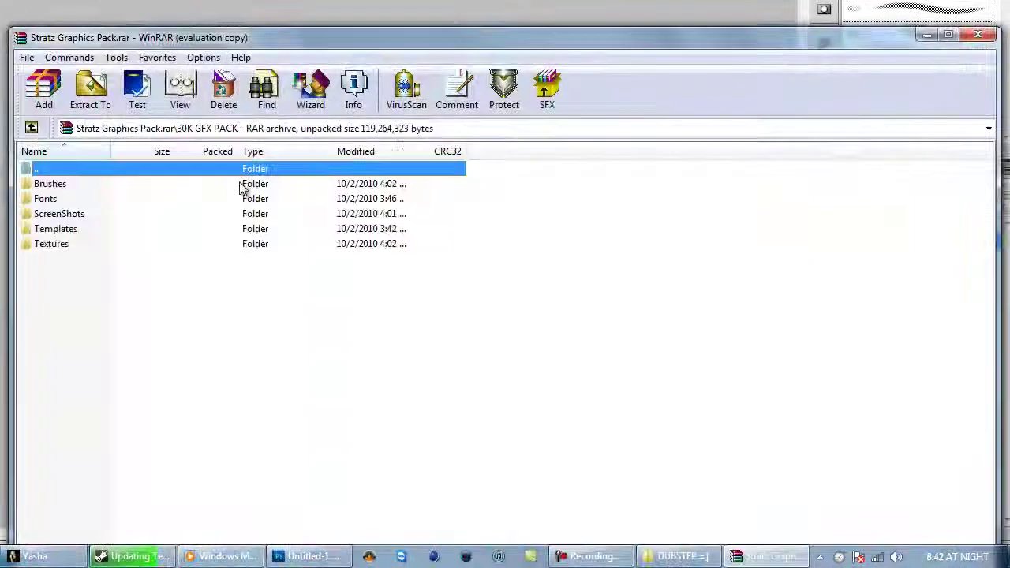
Browse the archive's Textures folder and place the chrome_material_08 texture into the banner
double_click(229, 228)
key(BackSpace)
click(209, 244)
double_click(210, 245)
click(252, 184)
click(236, 319)
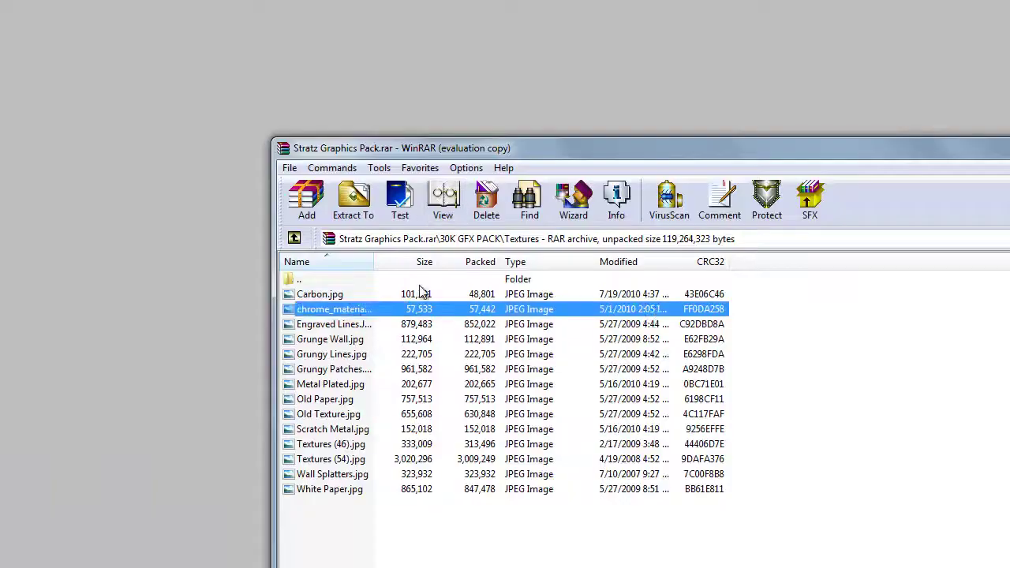
double_click(355, 309)
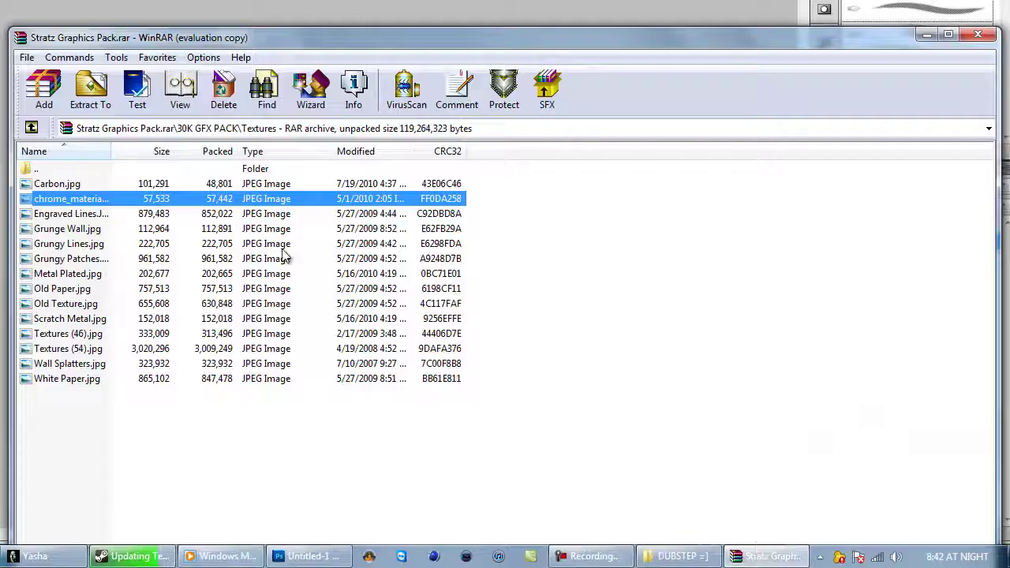
Look through the archive's ScreenShots folder, preview Blood 1.jpg and close the archive
key(BackSpace)
double_click(91, 213)
click(83, 228)
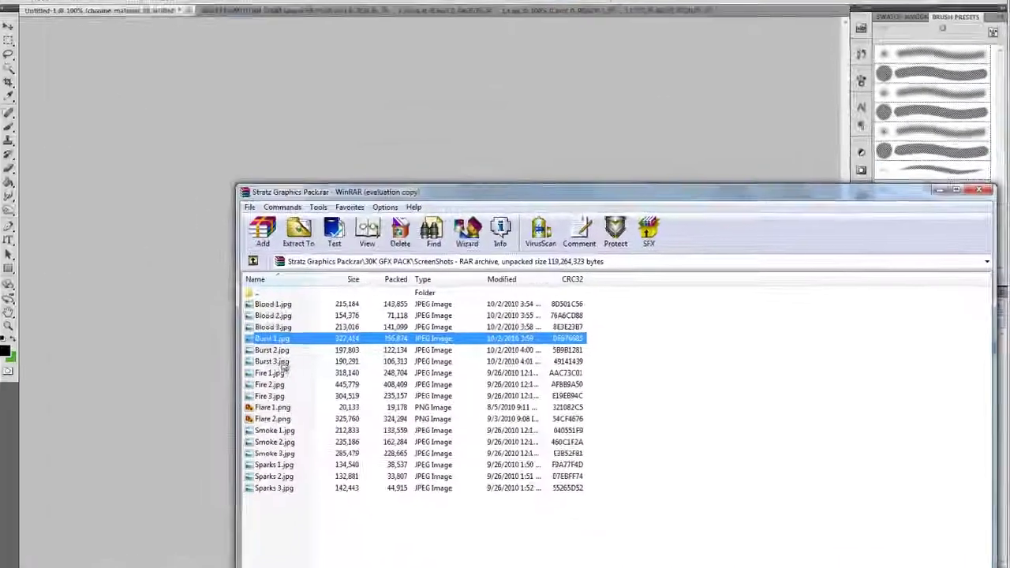
double_click(59, 183)
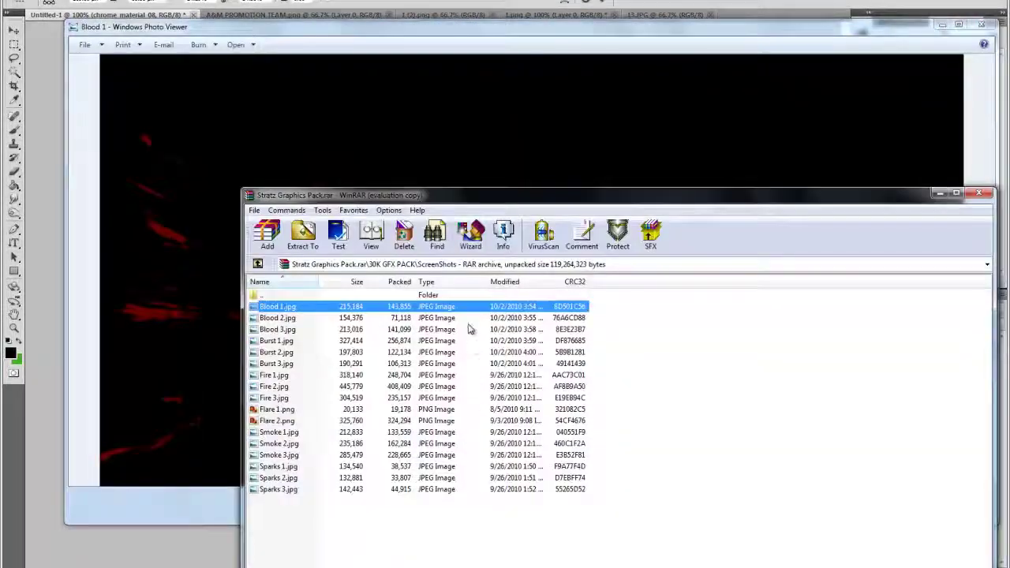
click(293, 313)
click(292, 328)
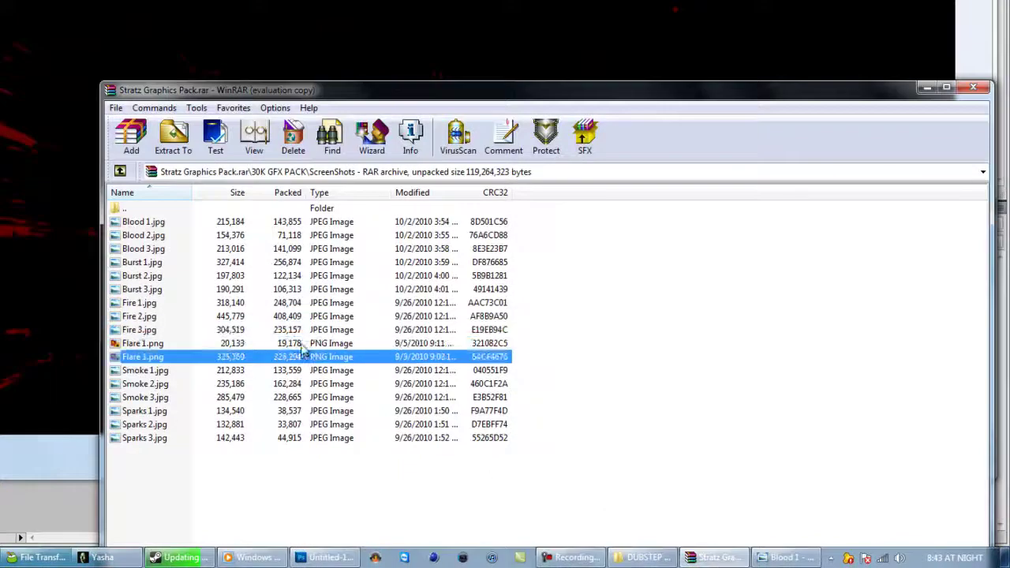
click(968, 88)
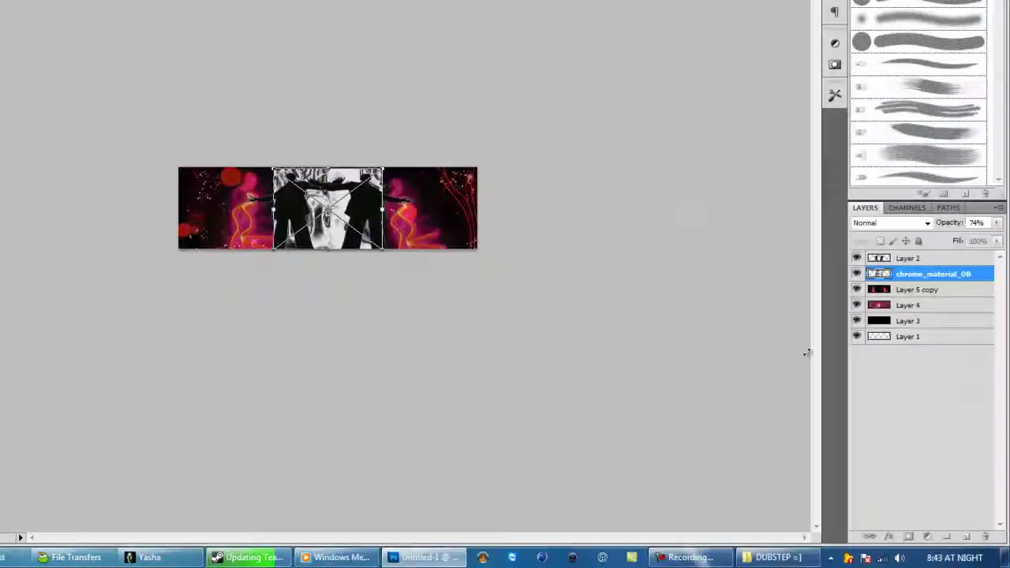
Stretch the chrome texture over the whole banner and try blend modes on it, including Linear Dodge (Add)
right_click(919, 278)
click(920, 45)
click(927, 224)
click(919, 153)
scroll(920, 153, up, 8)
scroll(919, 155, up, 5)
scroll(919, 154, down, 1)
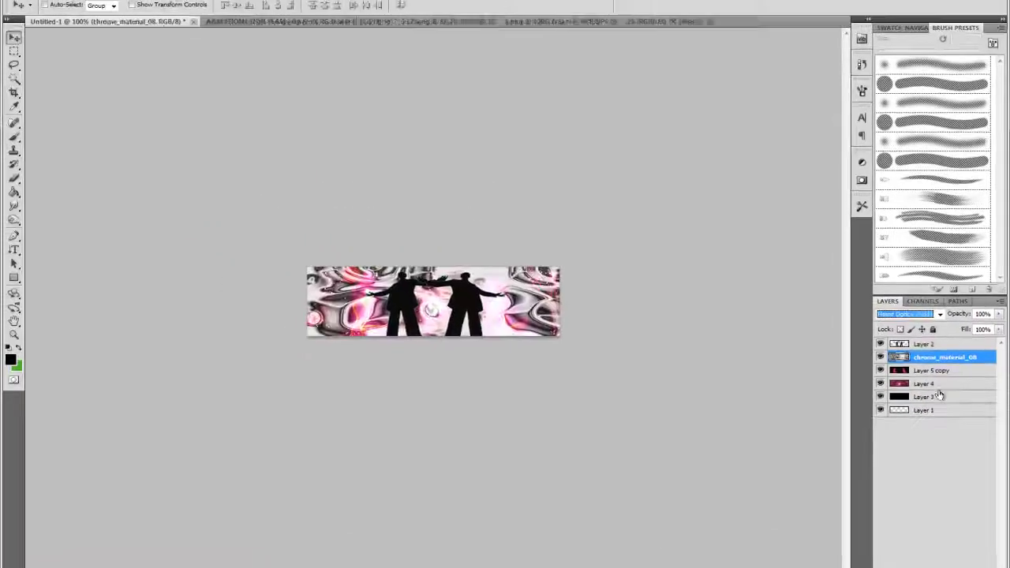
Delete the red particle texture layer, Layer 4
click(939, 386)
click(988, 564)
key(Return)
Set the chrome texture layer's blend mode to Soft Light
click(944, 356)
click(907, 122)
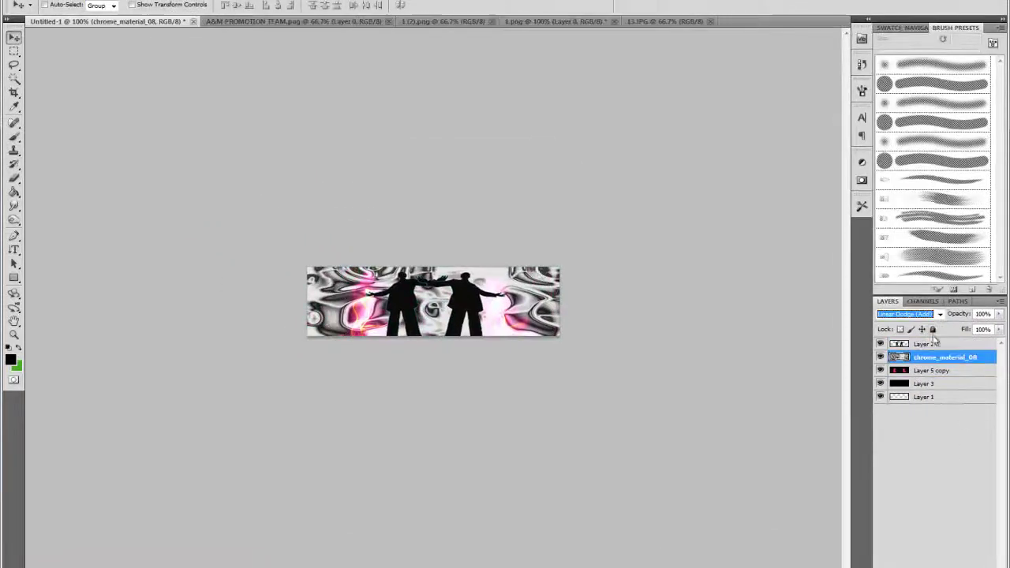
key(Down)
key(Down)
key(Down)
key(Down)
key(Down)
key(Down)
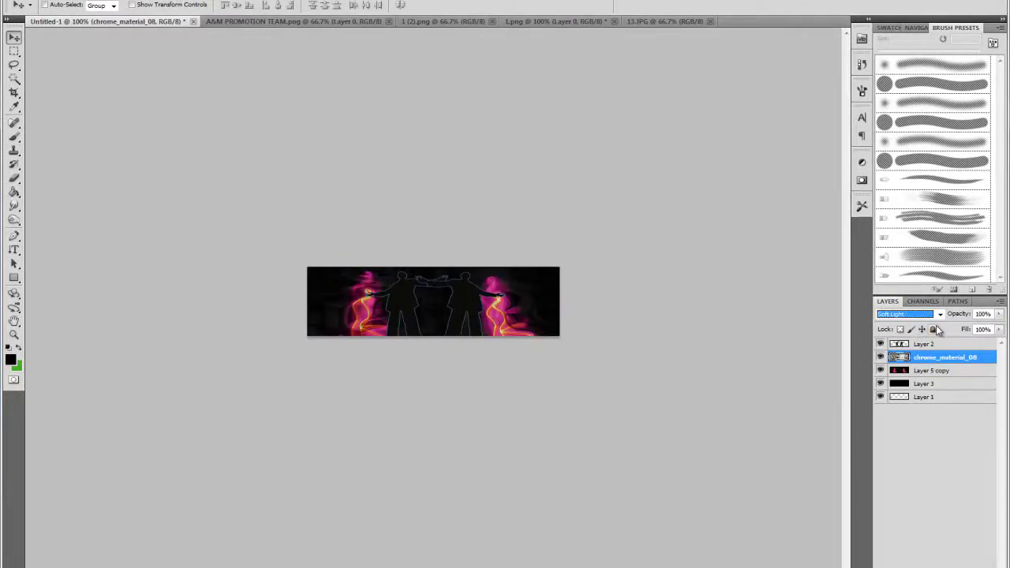
click(936, 566)
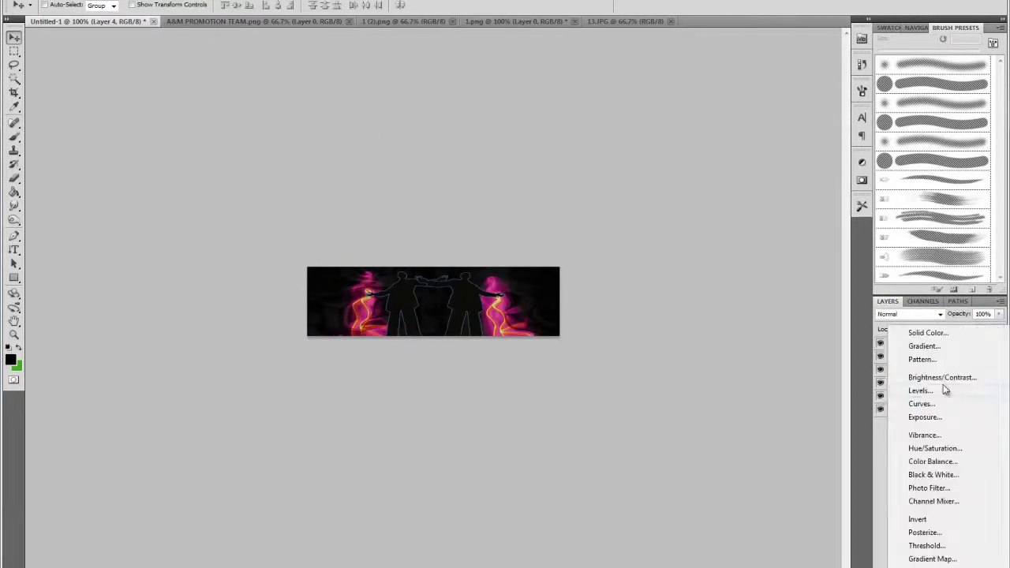
click(936, 347)
click(582, 162)
Add a linear Gradient Fill layer above the silhouettes with a different preset gradient and set its opacity to 16%
click(936, 566)
click(937, 347)
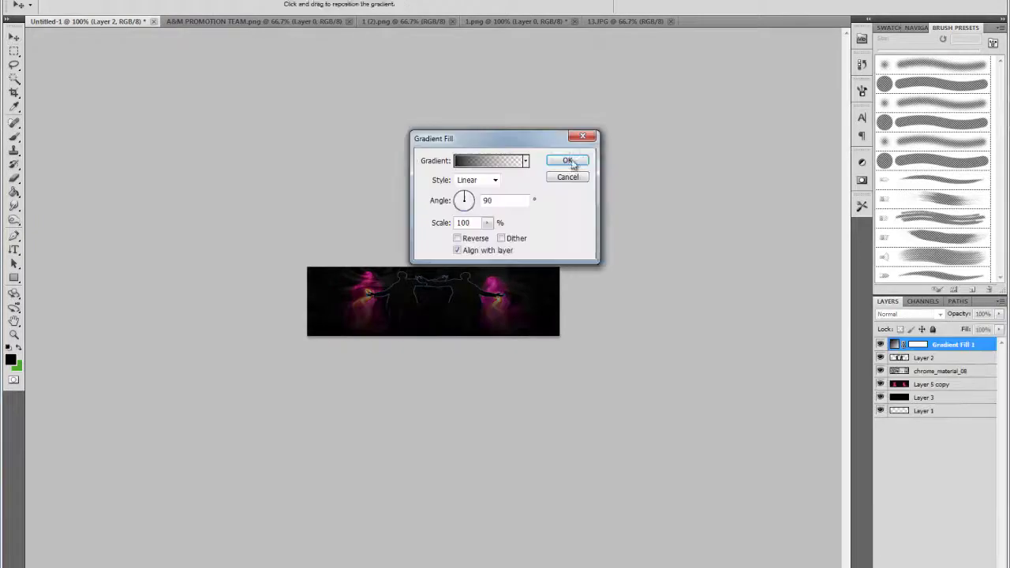
click(487, 161)
click(663, 235)
click(809, 185)
click(568, 160)
mouse_move(965, 315)
mouse_down()
mouse_move(947, 317)
mouse_move(975, 316)
mouse_up()
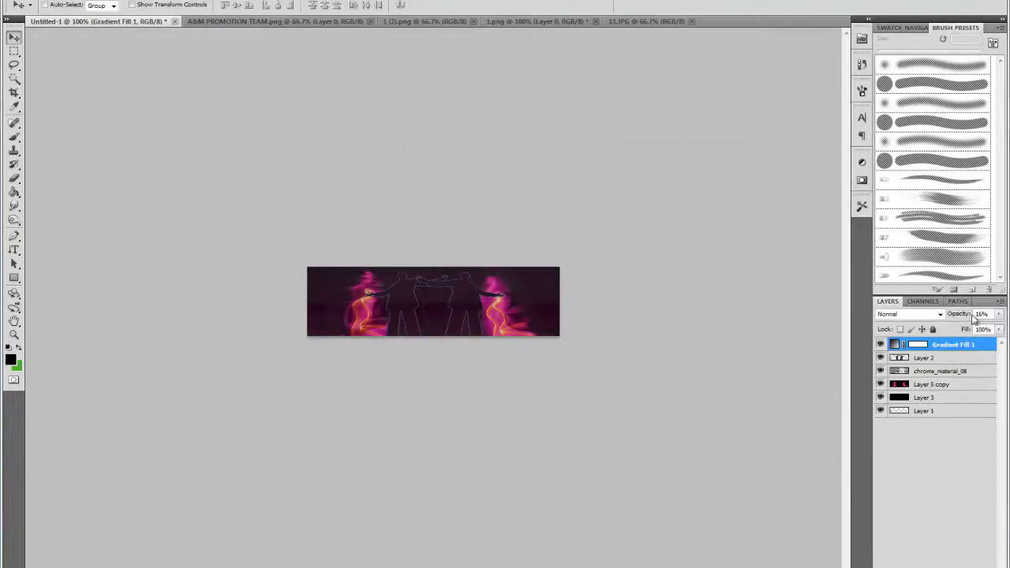
Switch to the DUBSTEP =] music folder, play another track and minimize the folder window
key(alt+Tab)
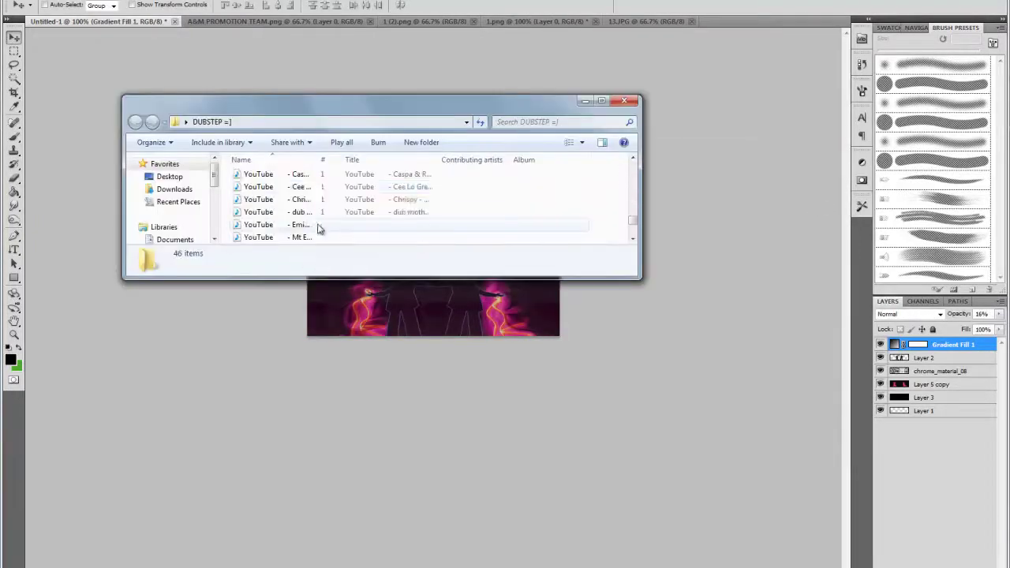
scroll(321, 227, down, 3)
double_click(332, 189)
double_click(322, 225)
click(585, 101)
Add a Brightness/Contrast adjustment layer above the gradient fill with brightness 84 and adjust its contrast
click(932, 565)
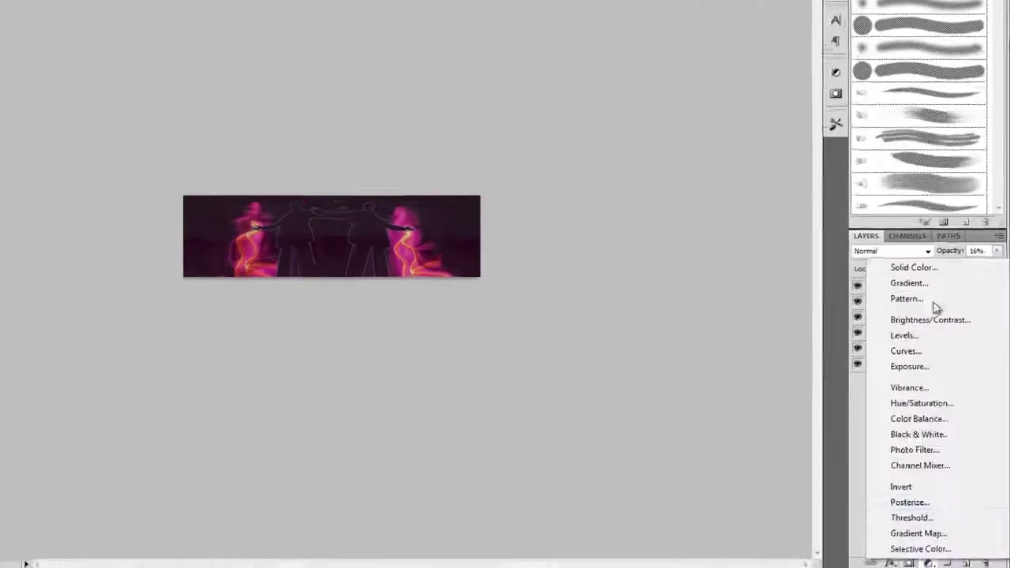
click(932, 331)
drag(758, 139, 792, 138)
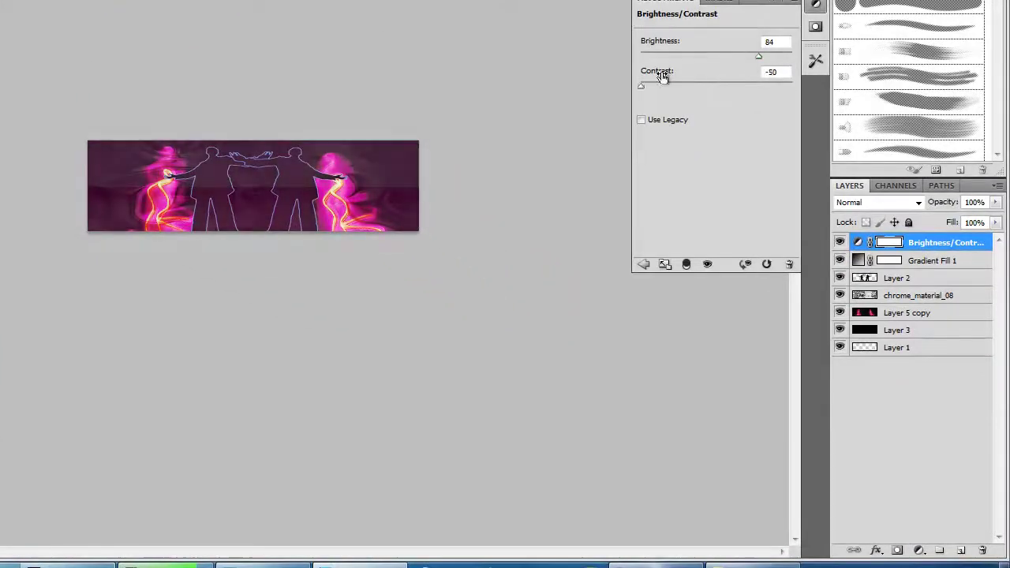
drag(662, 76, 774, 73)
click(815, 5)
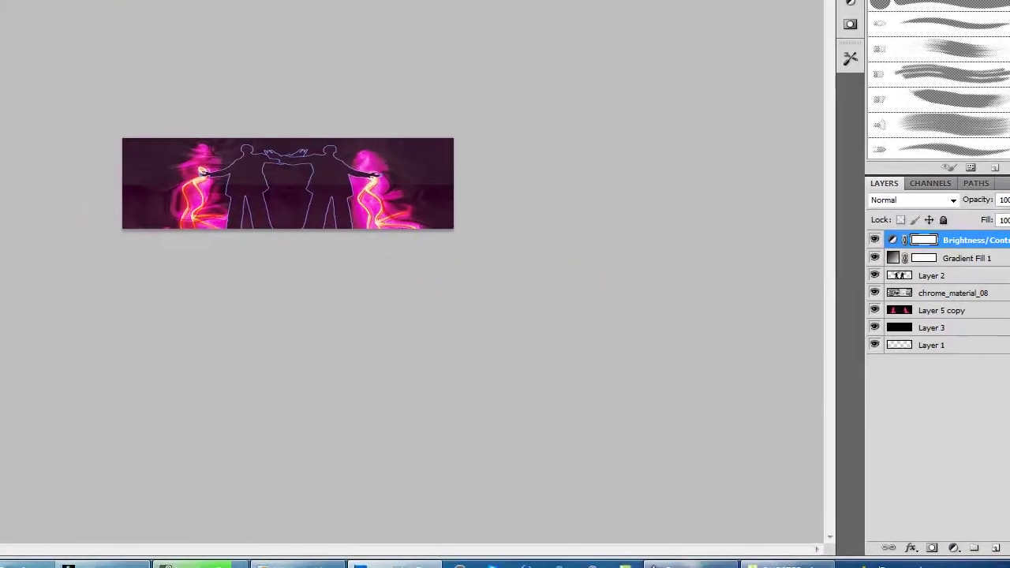
Search the computer for "strat" to open the Stratz Graphics Pack archive
key(super)
text(strat)
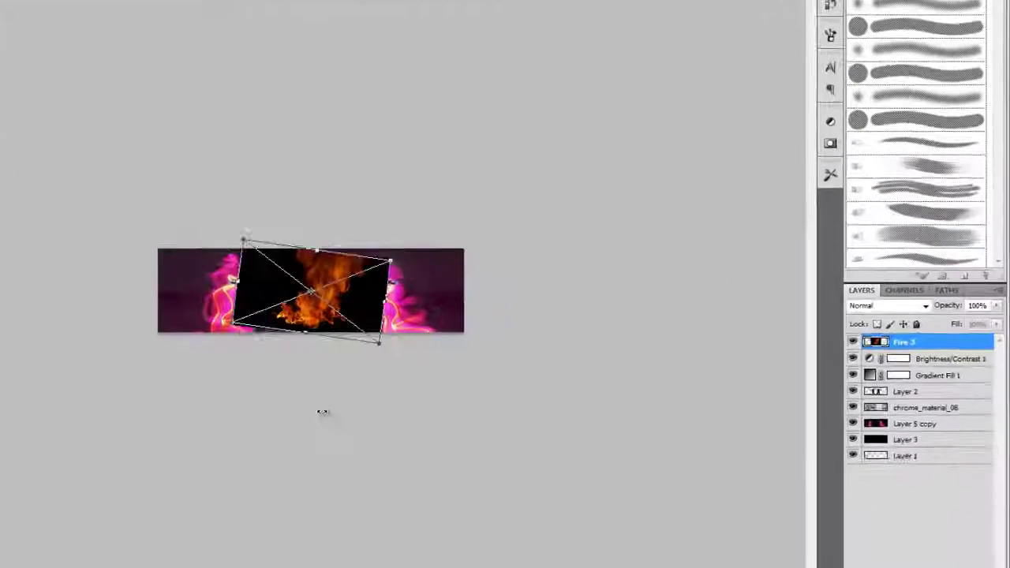
Place the Fire 3 image, slightly rotated, over the banner's centre and set its blend mode to Linear Dodge (Add)
mouse_move(363, 325)
mouse_down()
mouse_move(376, 330)
mouse_move(352, 334)
mouse_up()
key(Return)
click(917, 302)
click(884, 474)
Reshape the fire with Free Transform and move its layer beneath the silhouettes on Layer 2
right_click(14, 178)
click(63, 177)
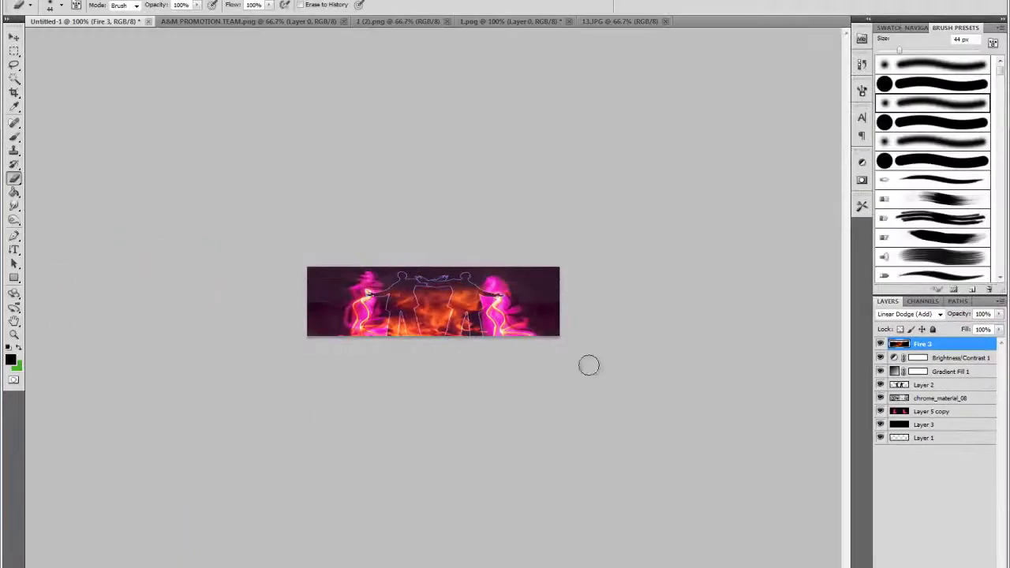
key(ctrl+t)
key(Return)
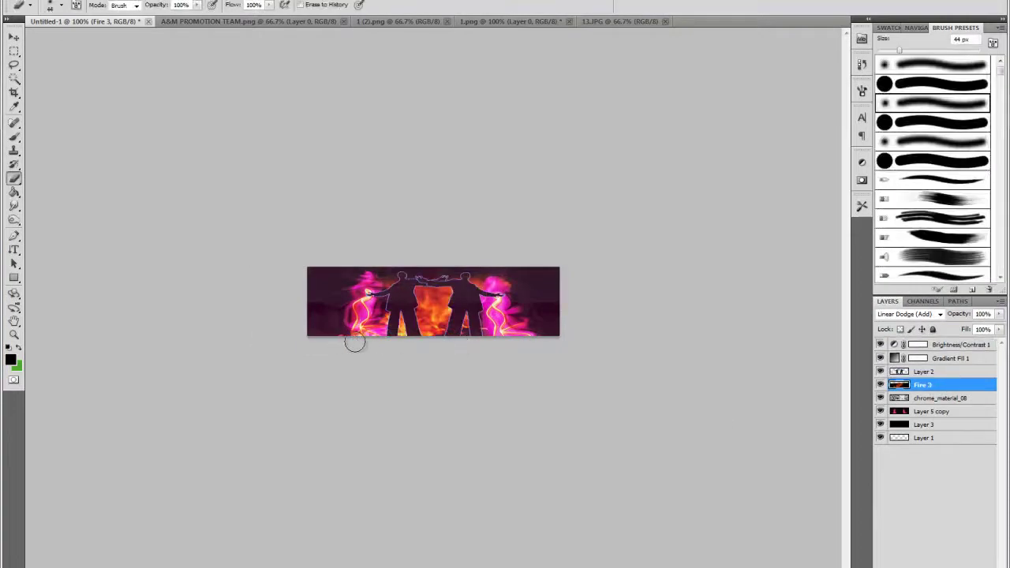
Try a Color Balance adjustment on the fire with red +85 and magenta -100
click(87, 0)
click(273, 90)
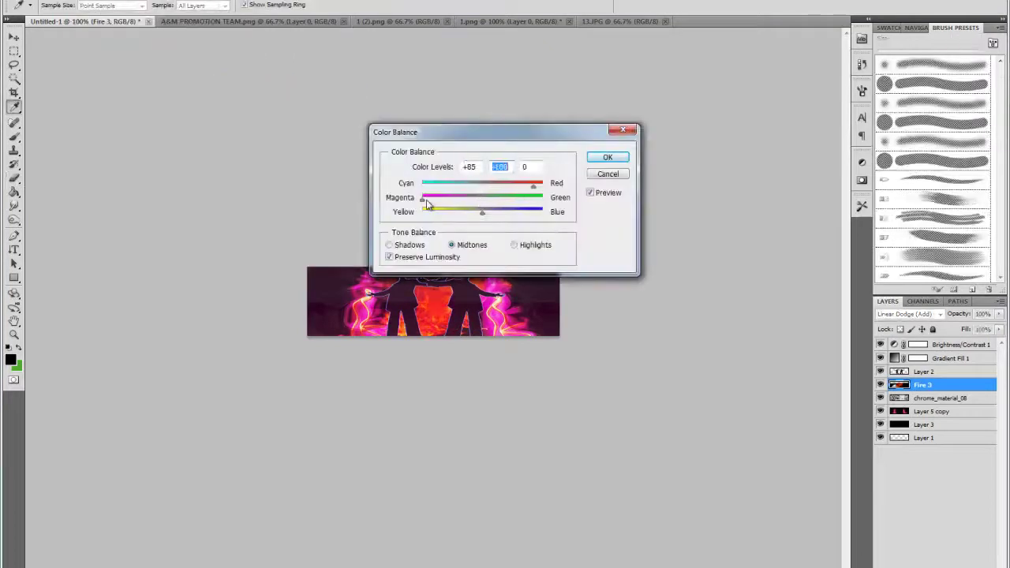
click(607, 157)
Shift the fire's hue to magenta with Hue/Saturation
click(86, 0)
mouse_move(103, 14)
click(251, 75)
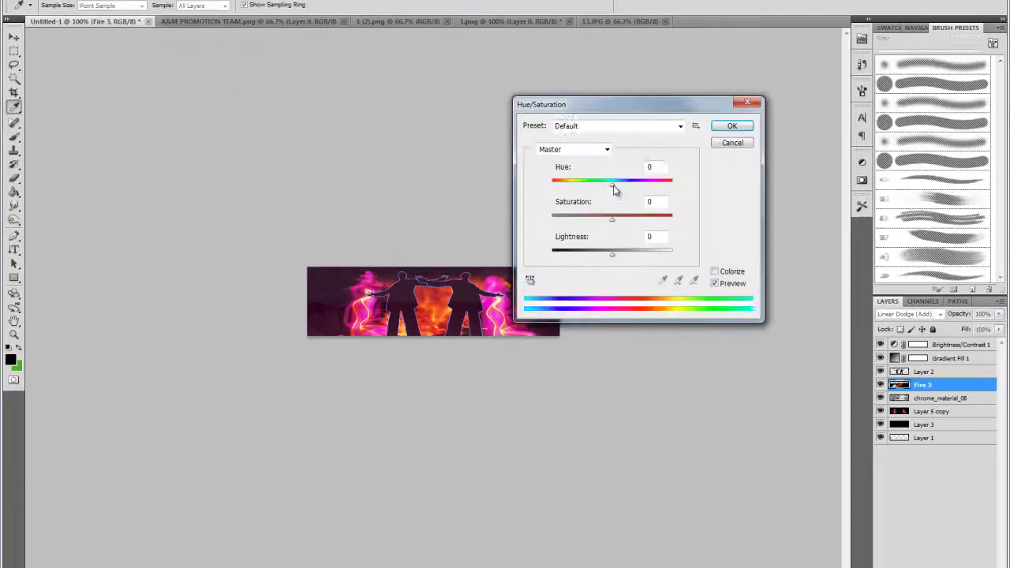
click(732, 127)
key(e)
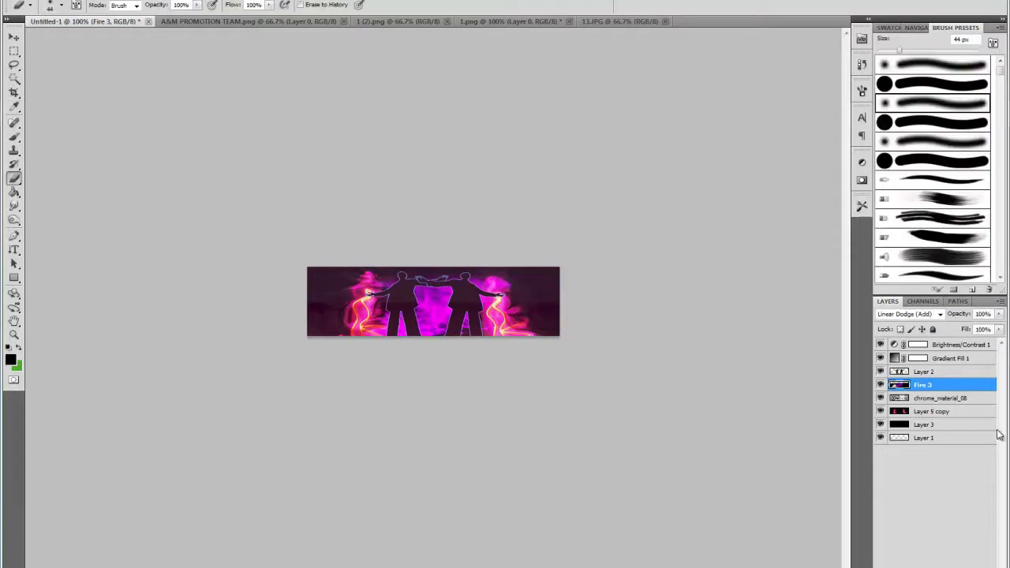
Move the Fire 3 layer below Layer 5 copy and set its opacity to 58%
drag(936, 426, 937, 405)
click(939, 385)
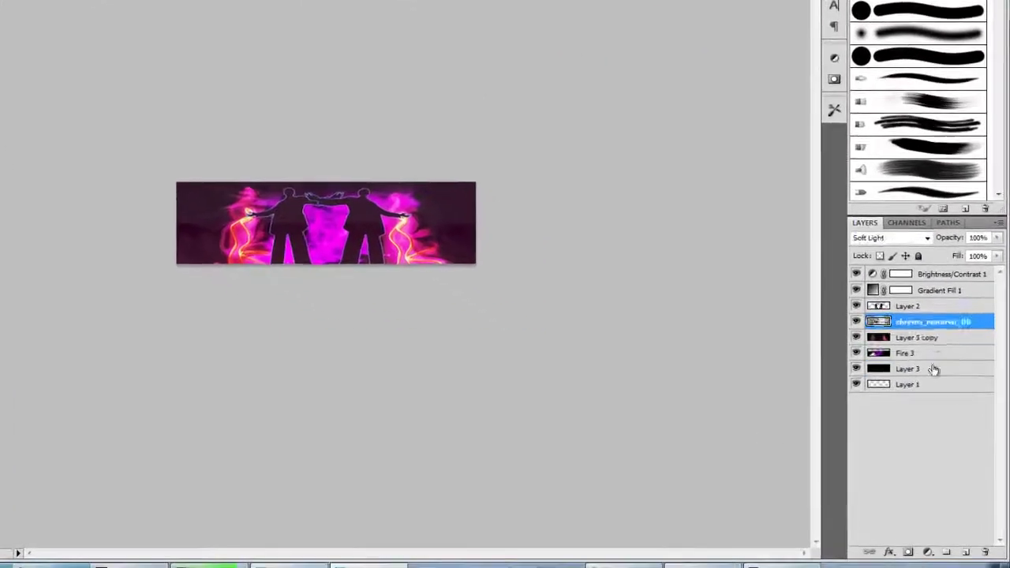
click(939, 410)
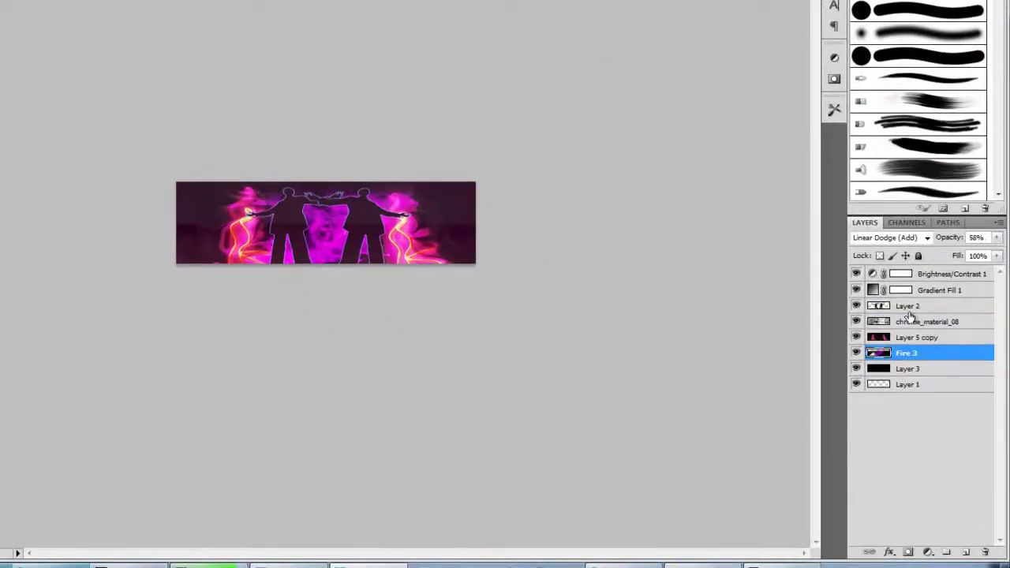
Replace the Fire 3 layer with the Flare 1 image from the graphics pack, fitted over the banner's centre
click(785, 566)
drag(255, 360, 432, 230)
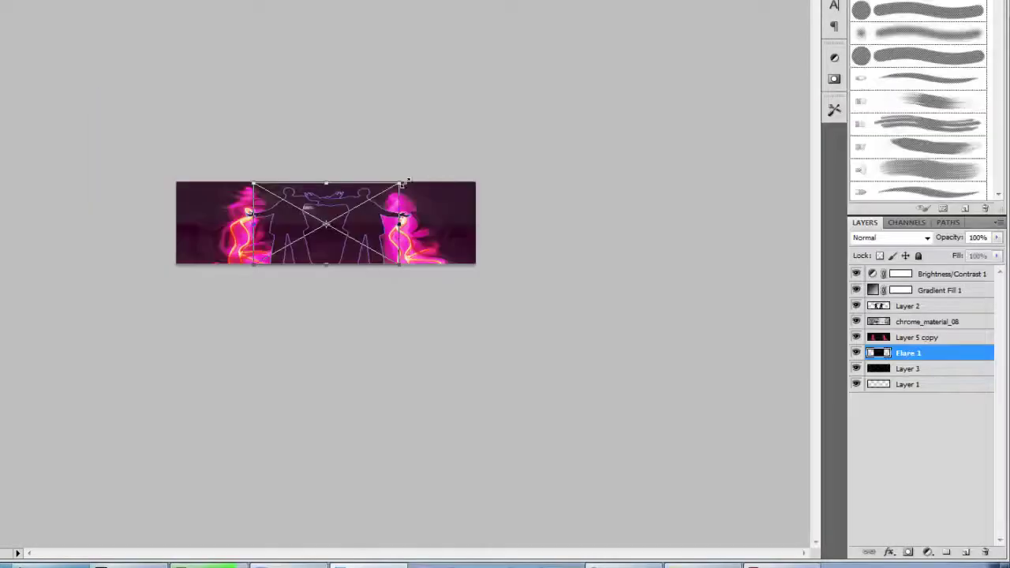
key(Return)
Set the Flare 1 layer's blend mode to Linear Dodge (Add) and rasterize the layer
click(907, 238)
click(884, 6)
right_click(911, 353)
click(917, 150)
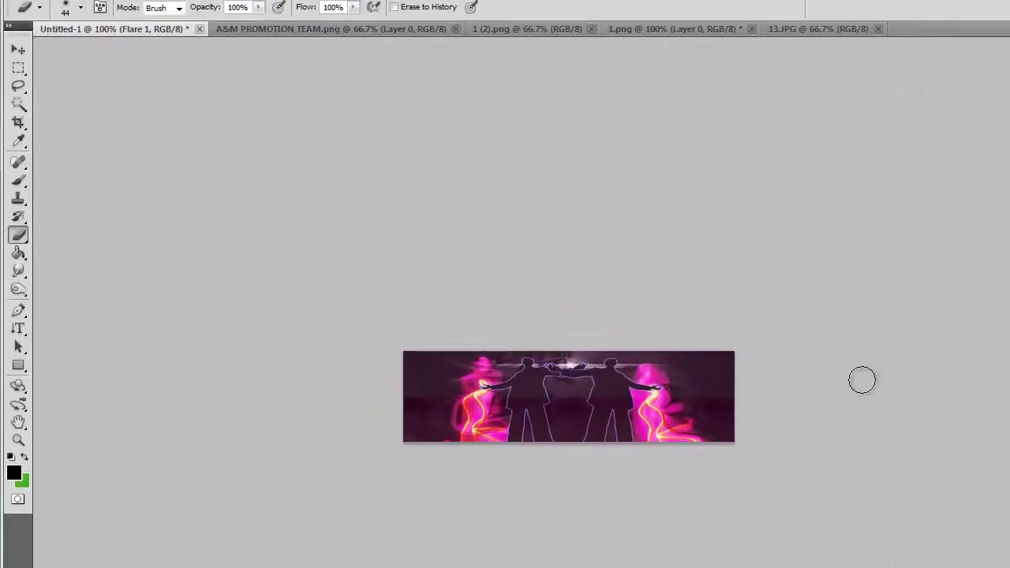
Transform the flare so it glows between the silhouettes' raised hands and move its layer above Layer 5 copy
click(18, 49)
key(ctrl+t)
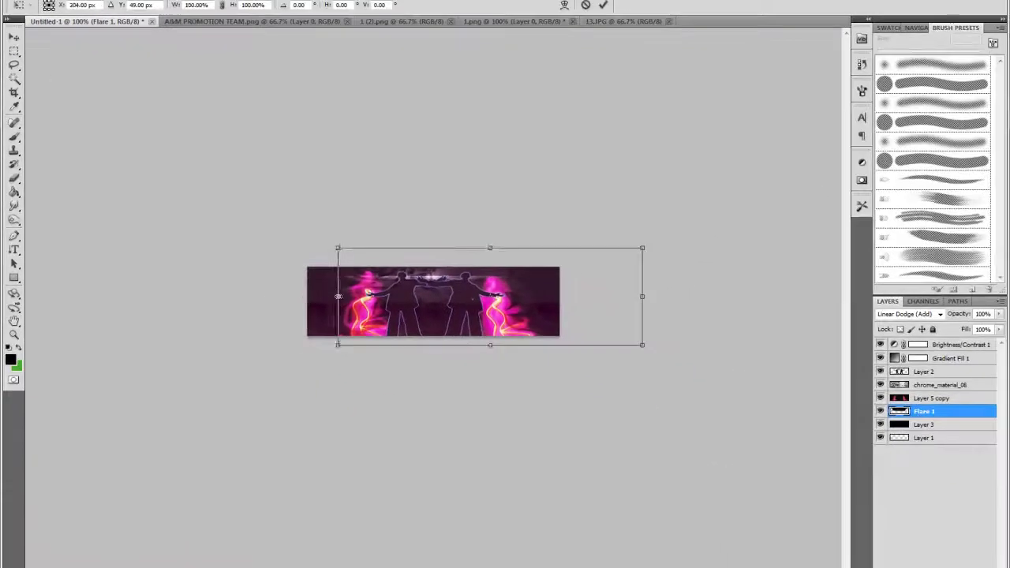
key(Return)
drag(933, 411, 933, 394)
Recolour the silhouettes' outlines on Layer 2 to pink with Hue/Saturation
click(928, 411)
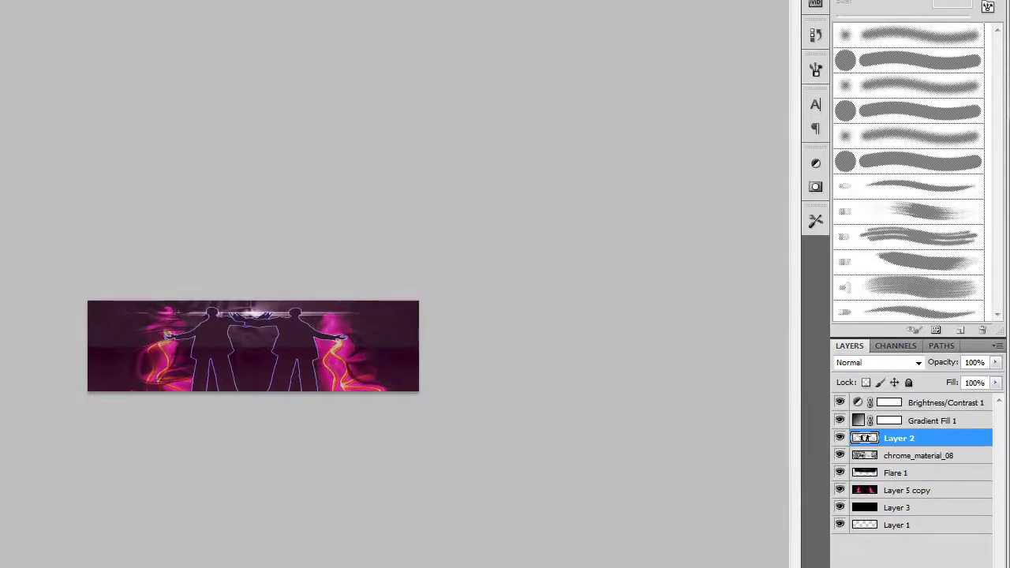
key(ctrl+u)
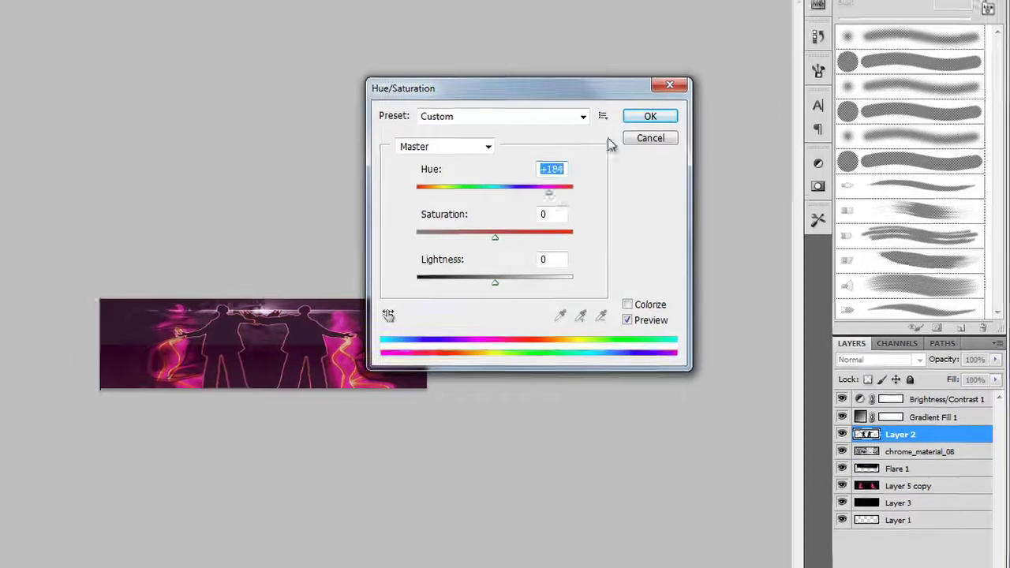
key(Return)
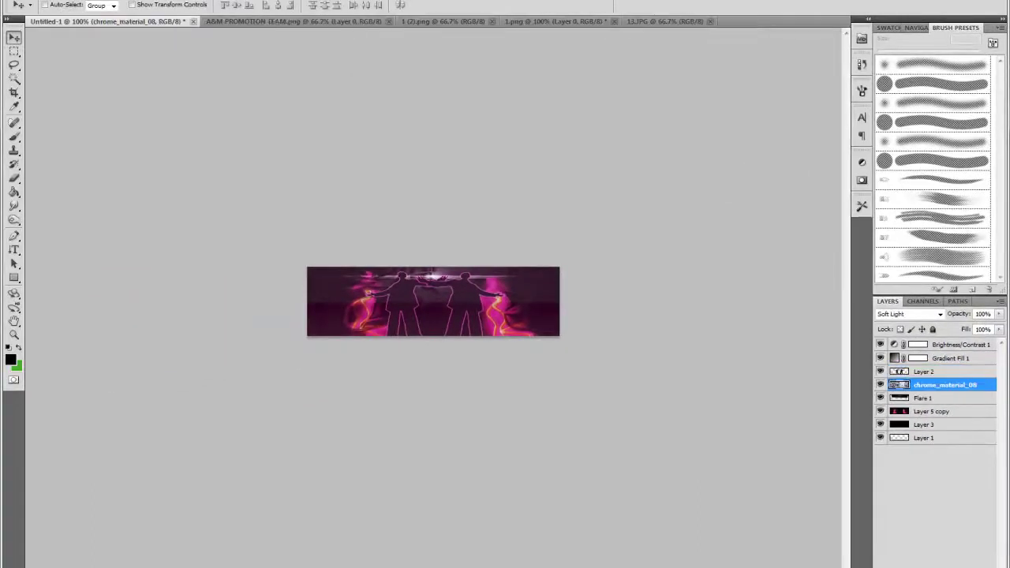
Apply a filter to the chrome_material_08 layer and delete the Gradient Fill 1 layer
click(168, 0)
mouse_move(115, 0)
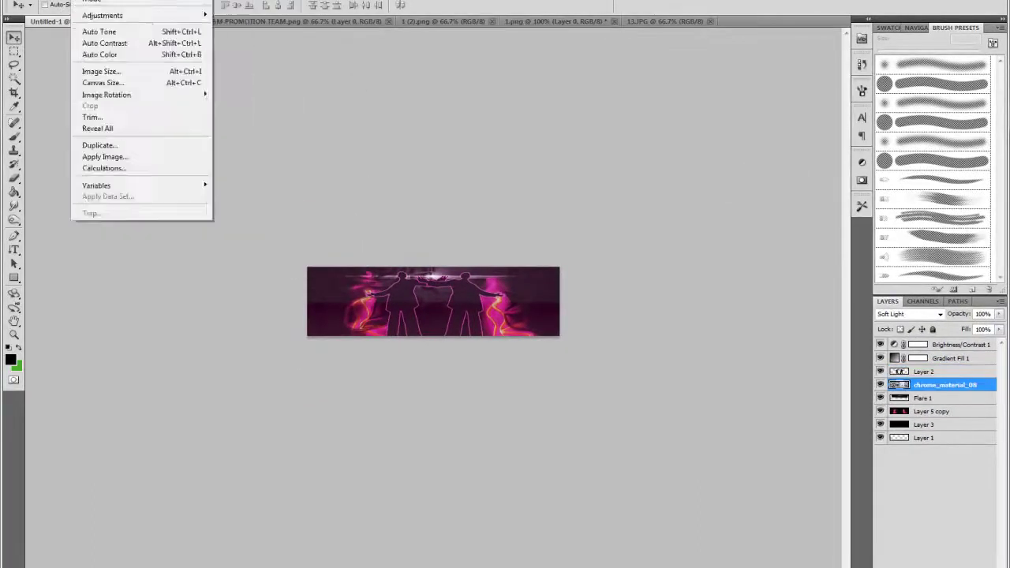
click(392, 252)
click(167, 0)
mouse_move(229, 247)
click(323, 251)
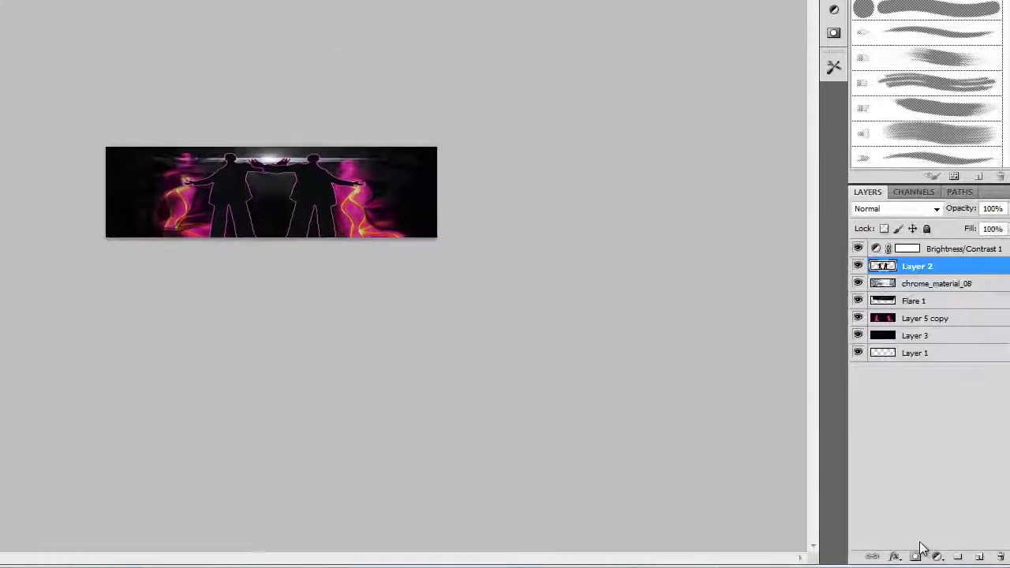
Place the Smoke 3 image, slightly rotated, over the banner's left half with Linear Dodge (Add) blending
click(937, 554)
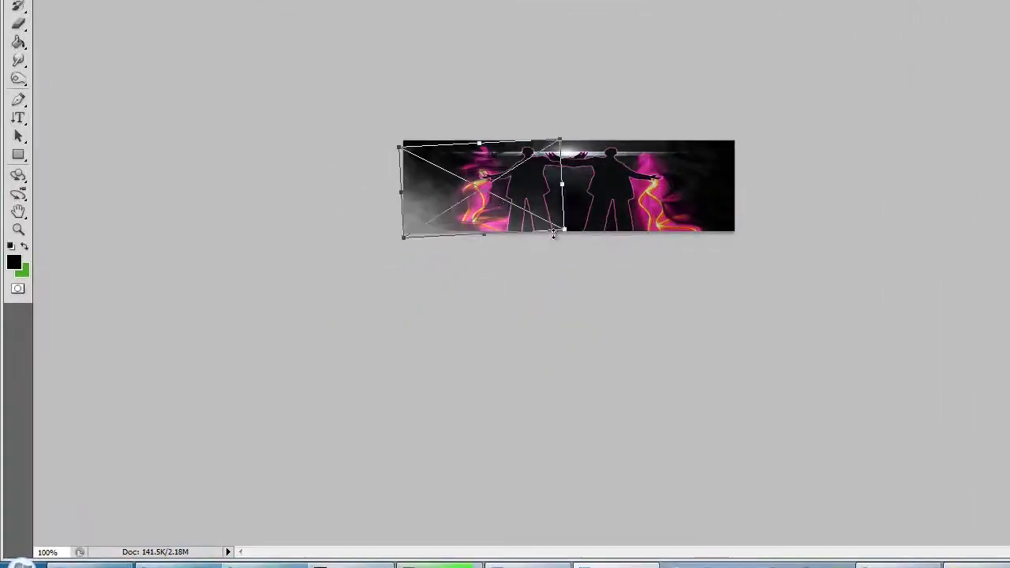
drag(546, 238, 577, 253)
key(Return)
Rasterize the Smoke 3 layer and duplicate it
click(18, 24)
click(605, 299)
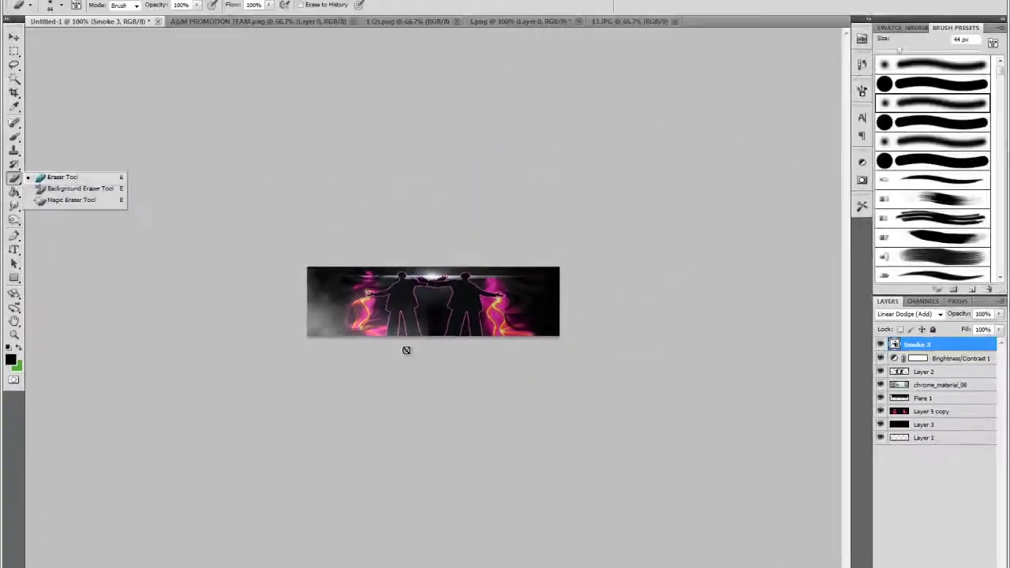
click(495, 215)
click(916, 99)
key(Return)
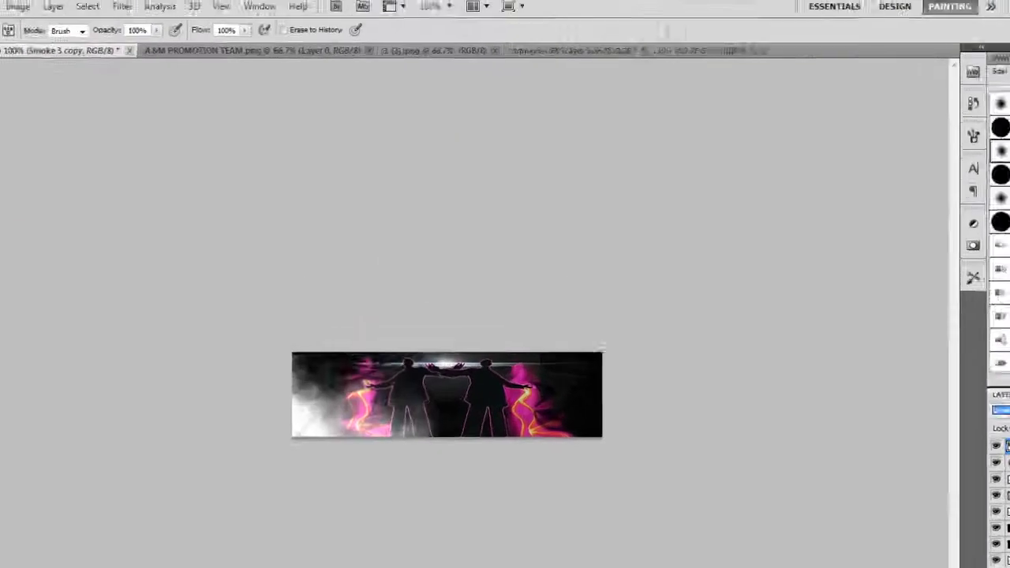
click(7, 7)
mouse_move(12, 50)
click(214, 135)
drag(644, 252, 722, 257)
click(802, 197)
Merge the two smoke layers and tint the smoke pink with Color Balance by shifting it towards red and magenta
right_click(928, 383)
click(85, 1)
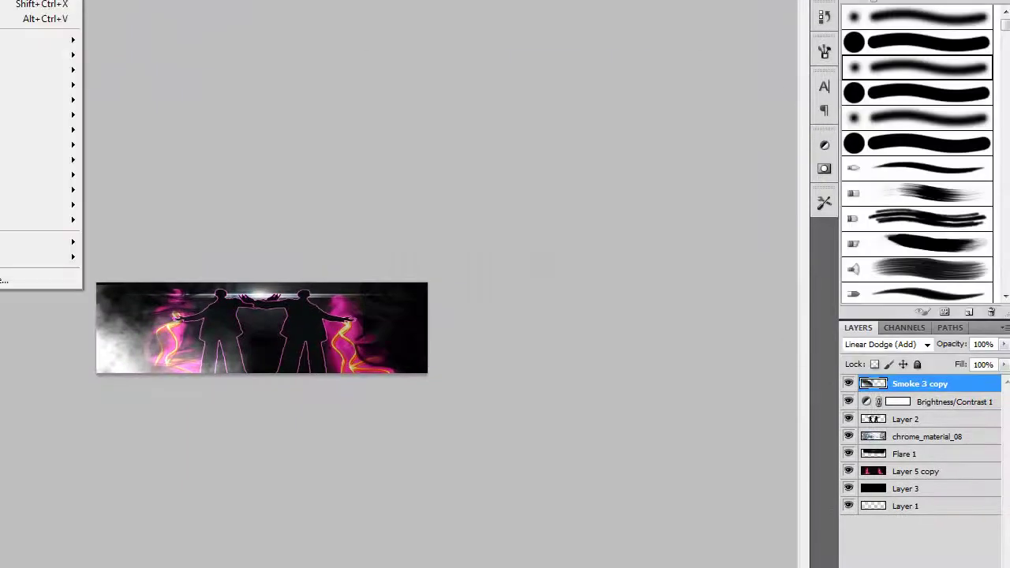
click(71, 52)
drag(324, 176, 406, 176)
drag(324, 196, 245, 197)
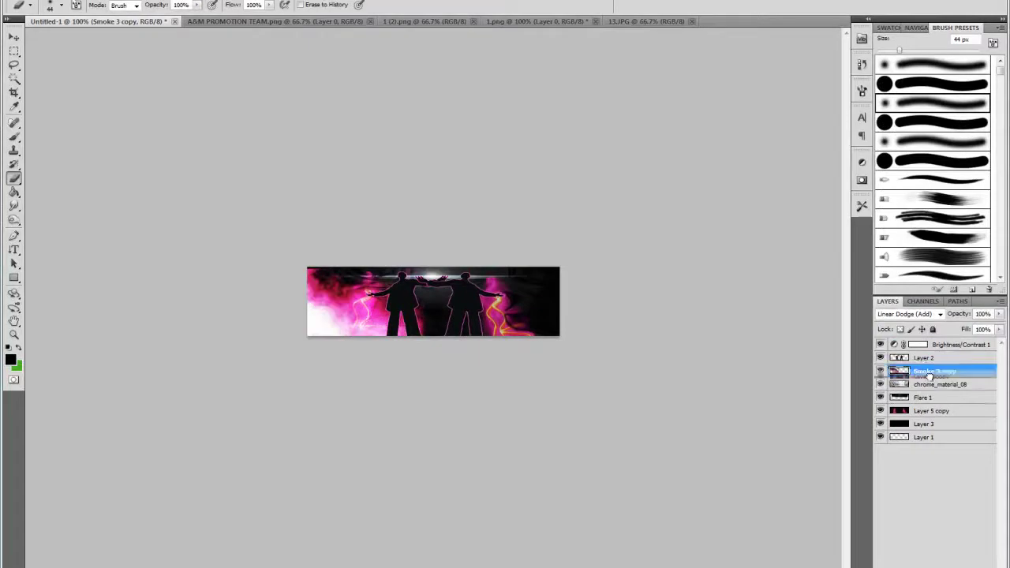
Order Layer 5 copy above the smoke layer, and transform the smoke into the banner's lower-left corner at 69% opacity
drag(929, 376, 928, 369)
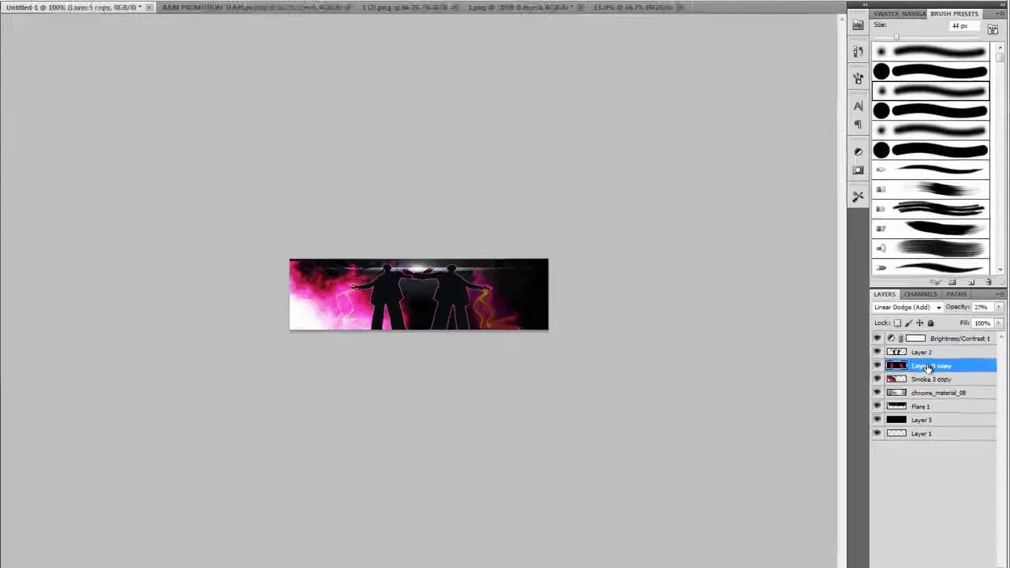
click(943, 395)
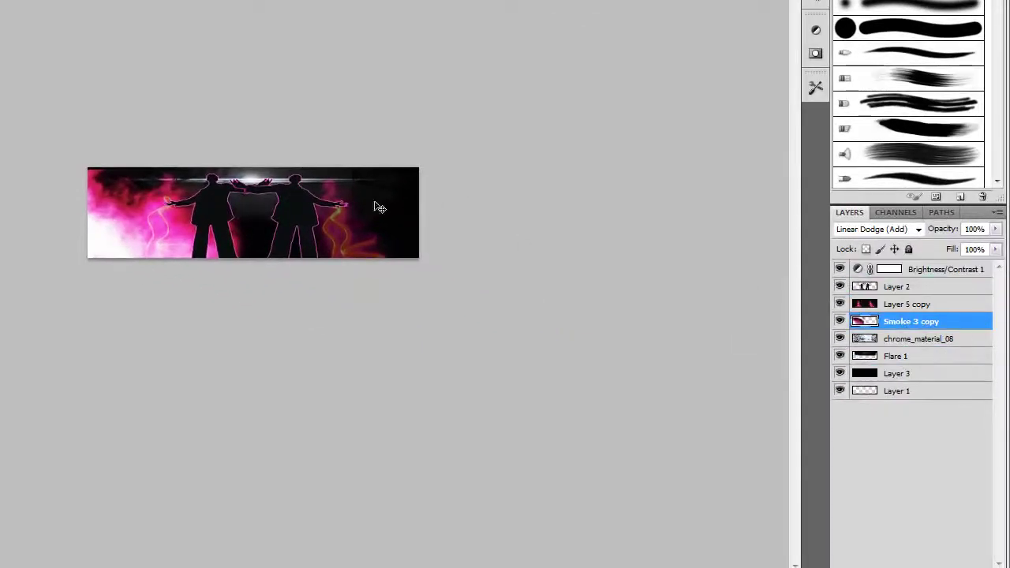
key(ctrl+t)
key(Return)
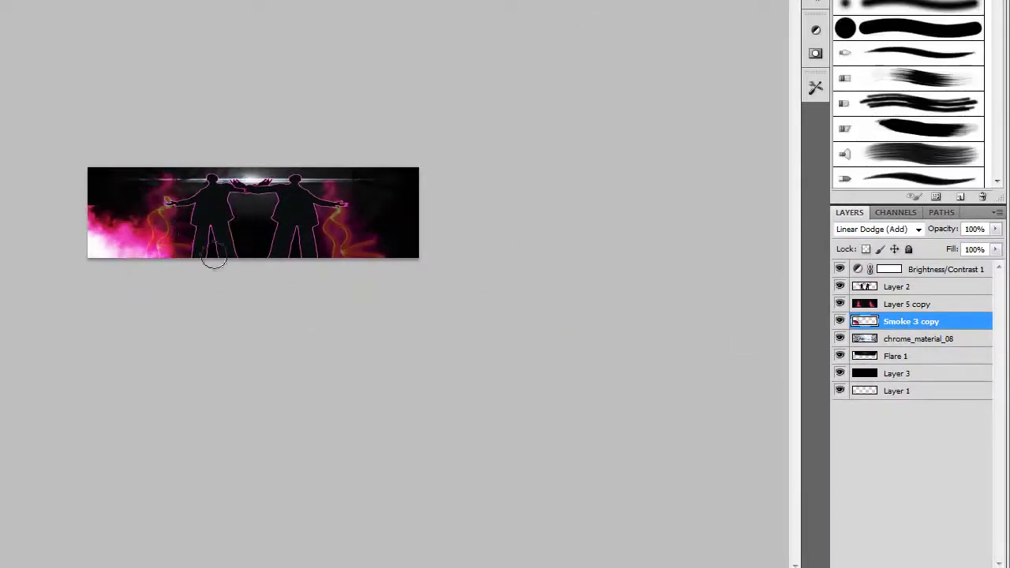
drag(952, 233, 934, 235)
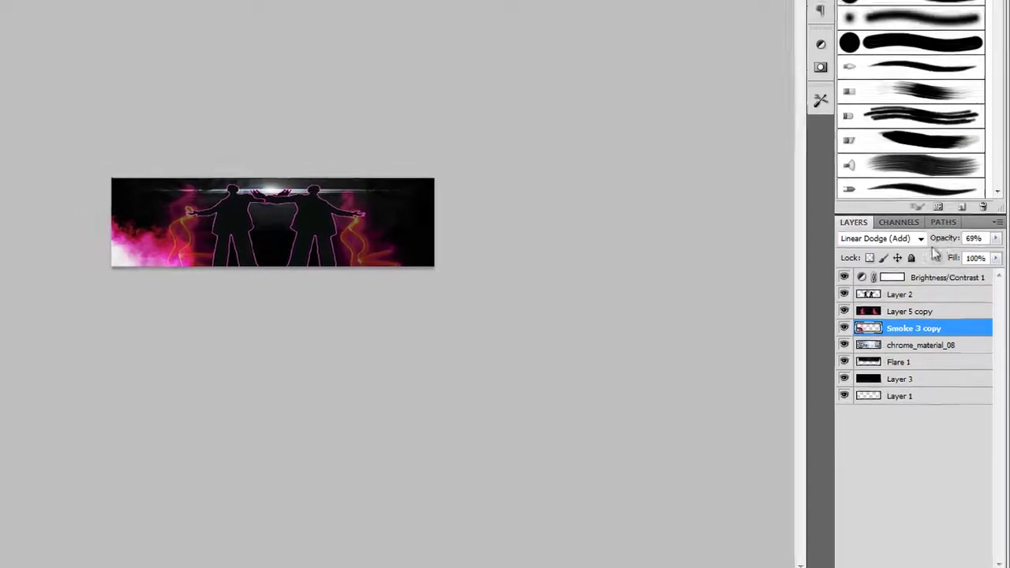
Duplicate the pink smoke layer, Smoke 3 copy
right_click(928, 322)
click(907, 364)
click(608, 165)
Rotate the duplicated smoke and position it in the banner's lower-right corner
click(59, 0)
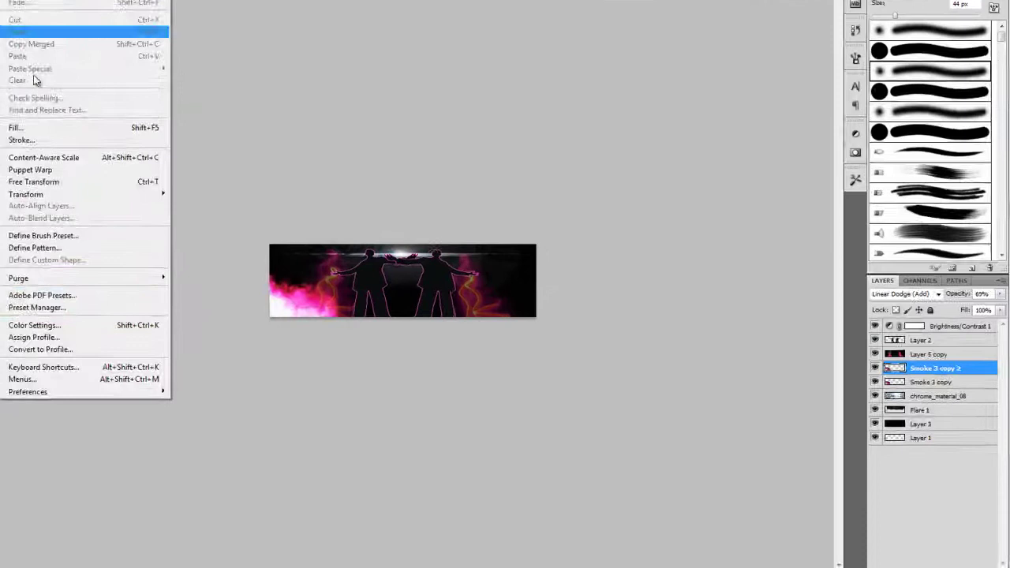
mouse_move(45, 194)
click(206, 315)
drag(484, 280, 504, 317)
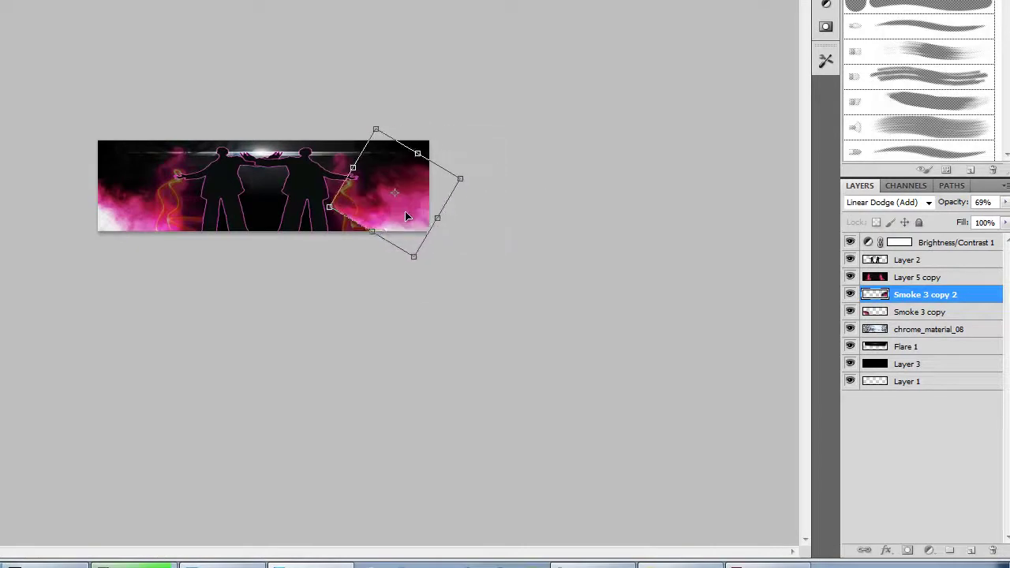
drag(405, 212, 398, 231)
click(15, 178)
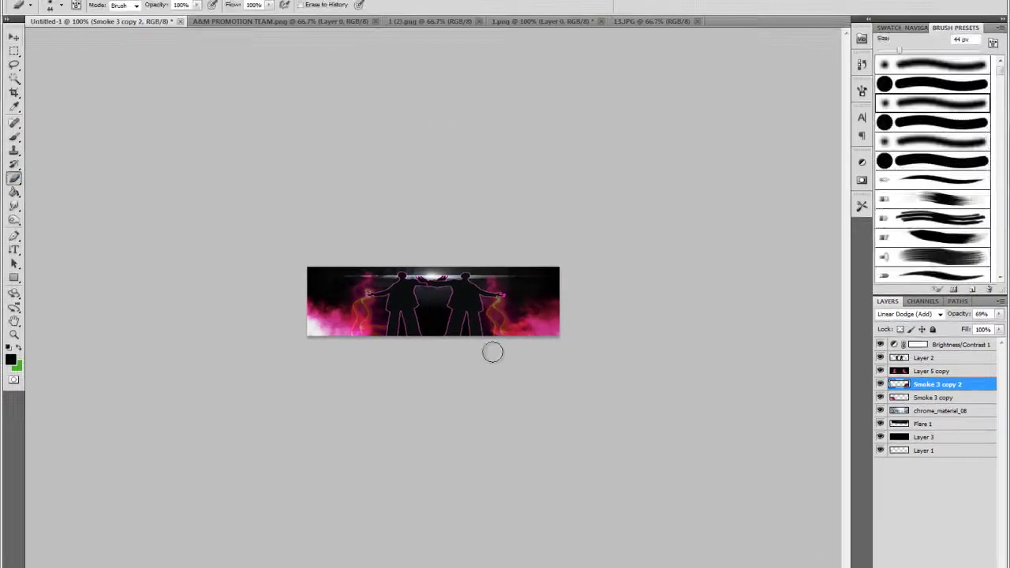
Duplicate the lower-right smoke layer, Smoke 3 copy 2, to intensify it
right_click(934, 385)
click(927, 141)
click(620, 161)
Delete the lower-left smoke layer, Smoke 3 copy
click(936, 398)
click(933, 410)
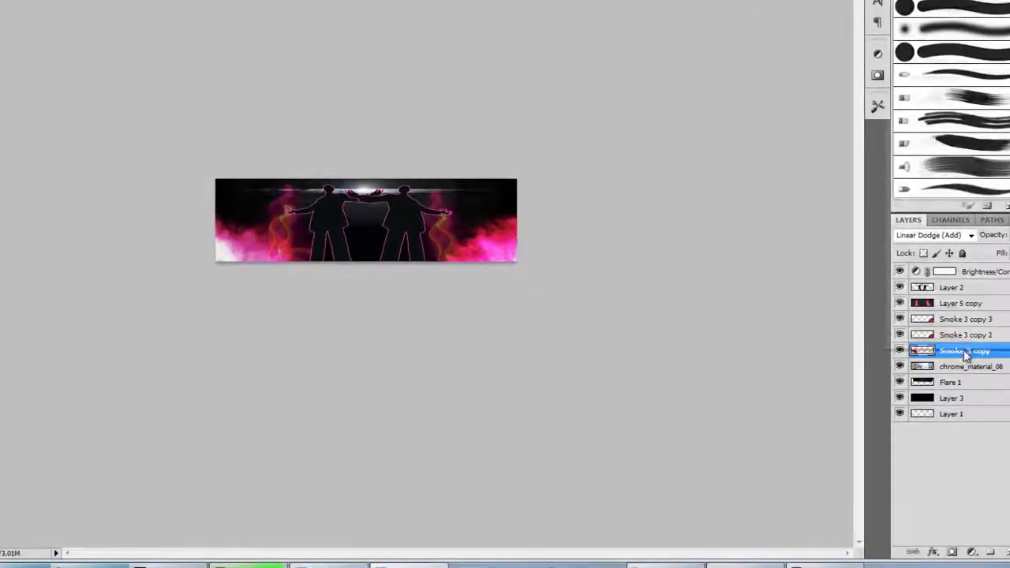
right_click(963, 350)
click(955, 79)
click(400, 107)
Merge the two lower-right smoke layers, Smoke 3 copy 2 and Smoke 3 copy 3
click(953, 320)
ctrl+click(951, 335)
right_click(951, 335)
click(949, 298)
Duplicate the merged smoke layer and place the copy in the banner's lower-left corner
right_click(950, 316)
click(943, 32)
key(Return)
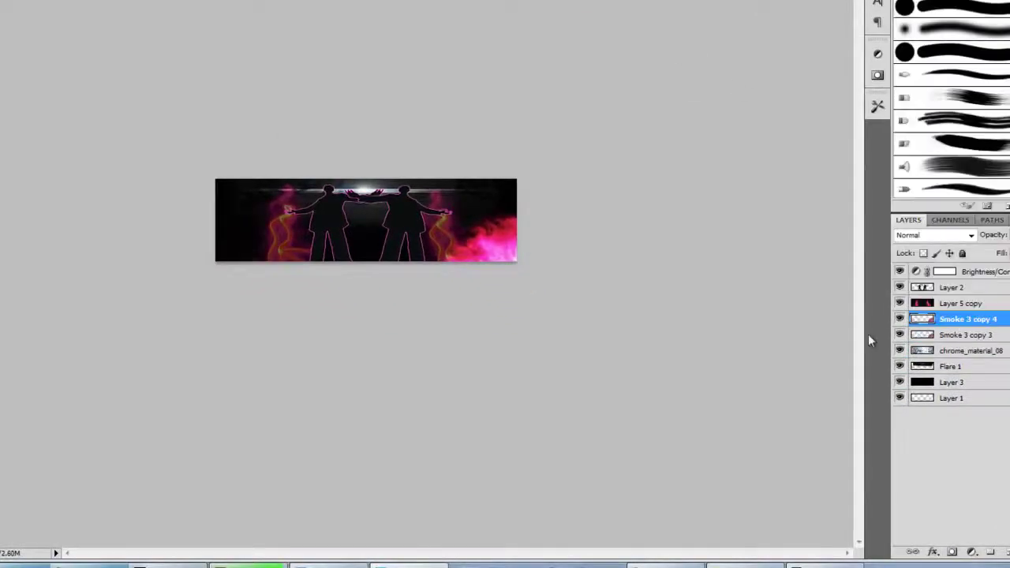
drag(237, 252, 257, 273)
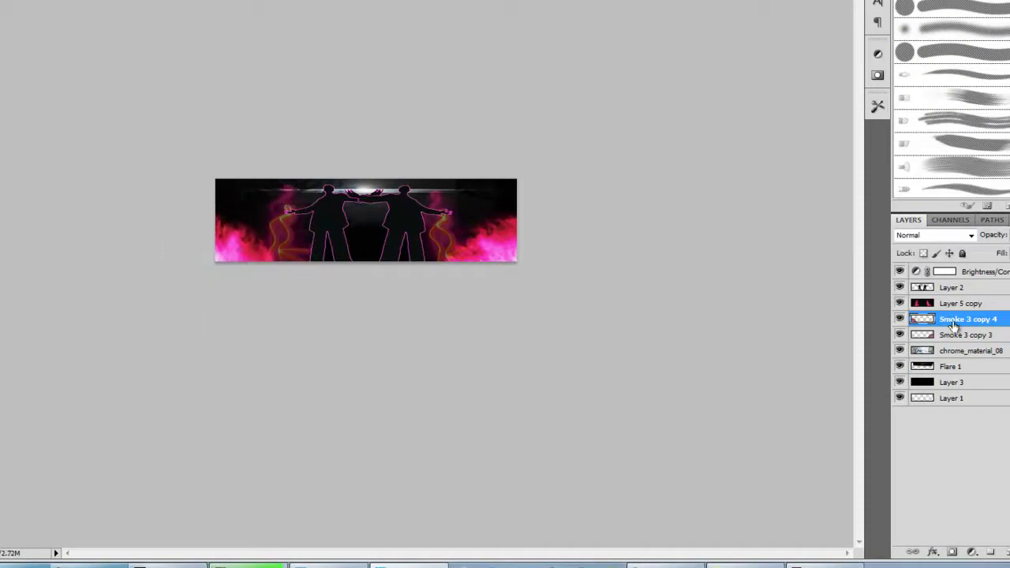
Toggle the visibility of the light-trail layer, Layer 5 copy
click(900, 304)
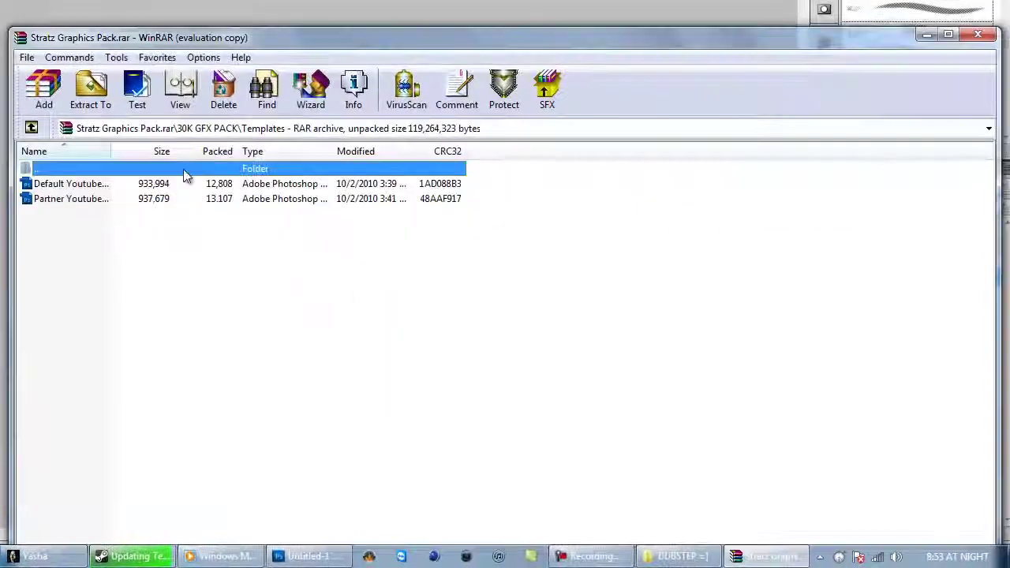
Place Fire 1.jpg from the graphics pack's ScreenShots folder into the banner, centred behind the two silhouettes
double_click(183, 170)
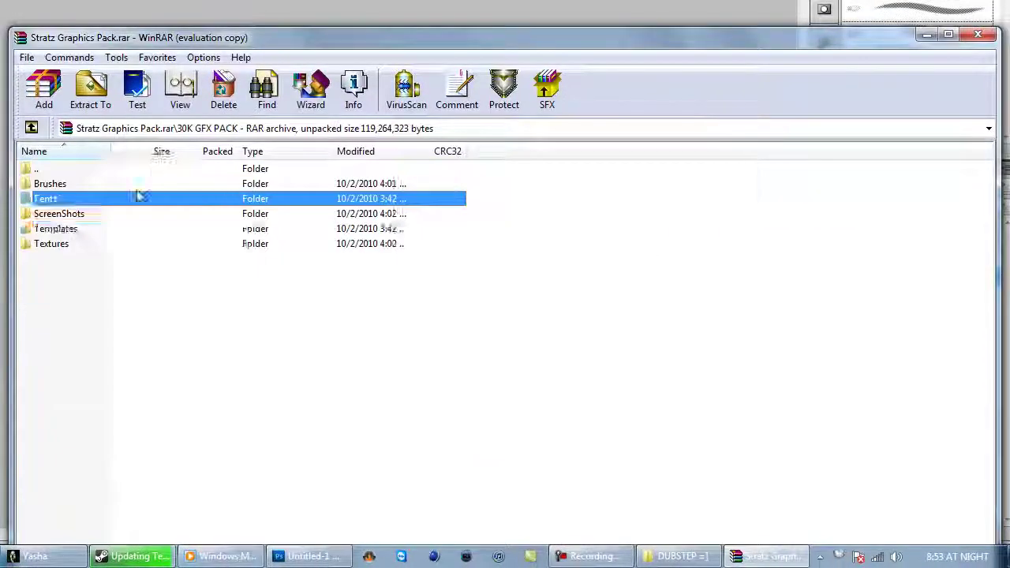
double_click(142, 213)
drag(112, 274, 354, 256)
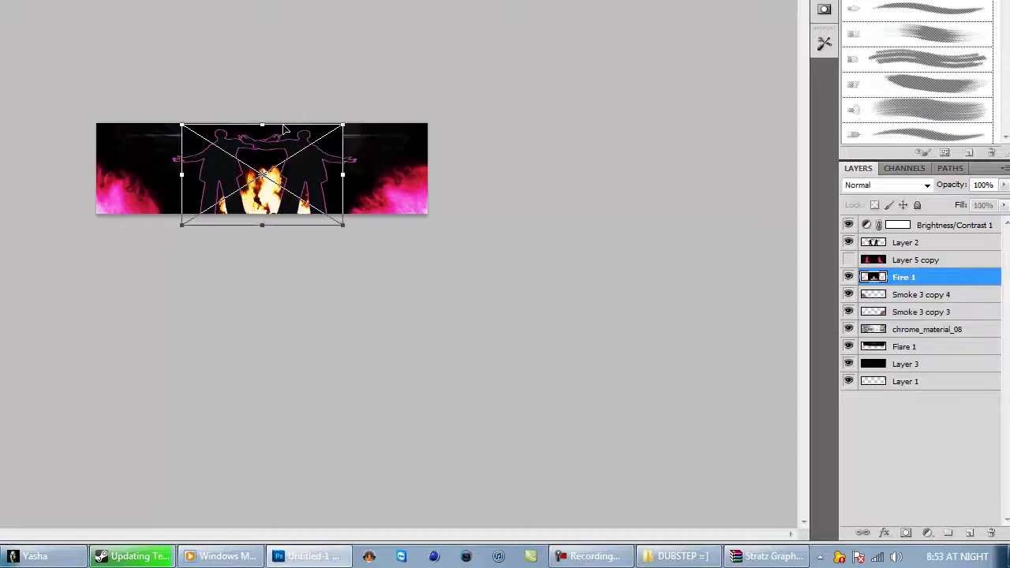
Widen the placed Fire 1 image and set its blend mode to Linear Dodge (Add)
drag(159, 175, 154, 174)
drag(343, 175, 378, 178)
click(926, 185)
click(888, 0)
key(Return)
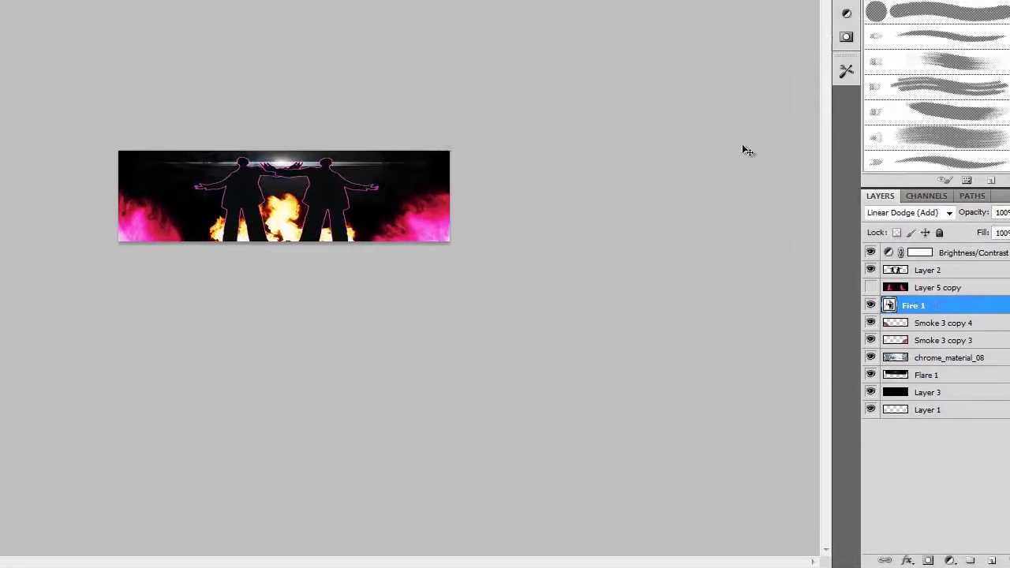
Shift the fire's hue to magenta with Hue/Saturation and stretch the Fire 1 layer slightly wider
click(8, 14)
mouse_move(47, 54)
click(216, 135)
drag(694, 273, 652, 275)
click(850, 200)
key(ctrl+t)
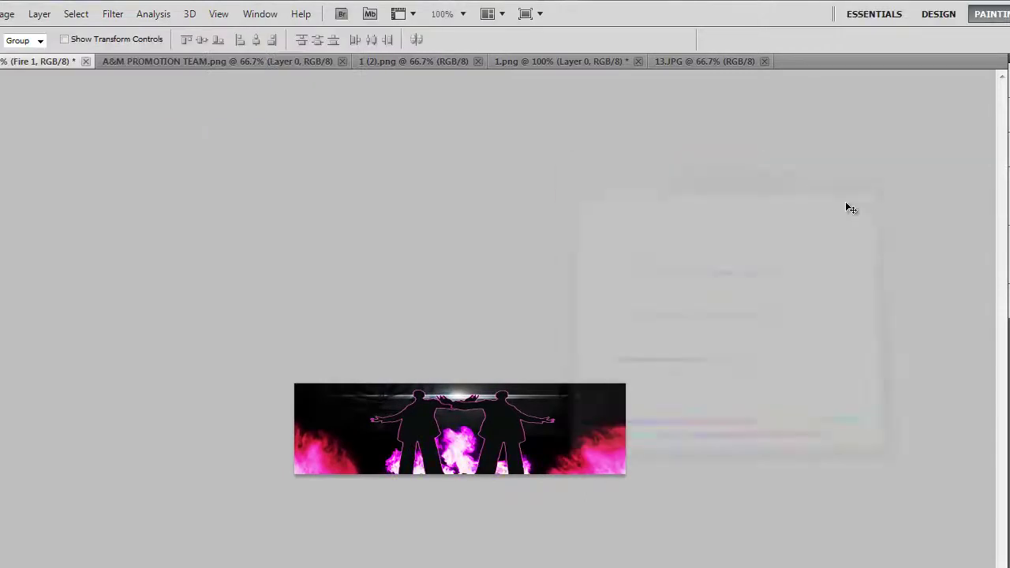
drag(574, 436, 580, 436)
key(Return)
Tint the Flare 1 layer purple with a Color Balance adjustment
click(929, 437)
click(8, 14)
mouse_move(102, 16)
click(243, 92)
drag(504, 131, 610, 113)
click(714, 151)
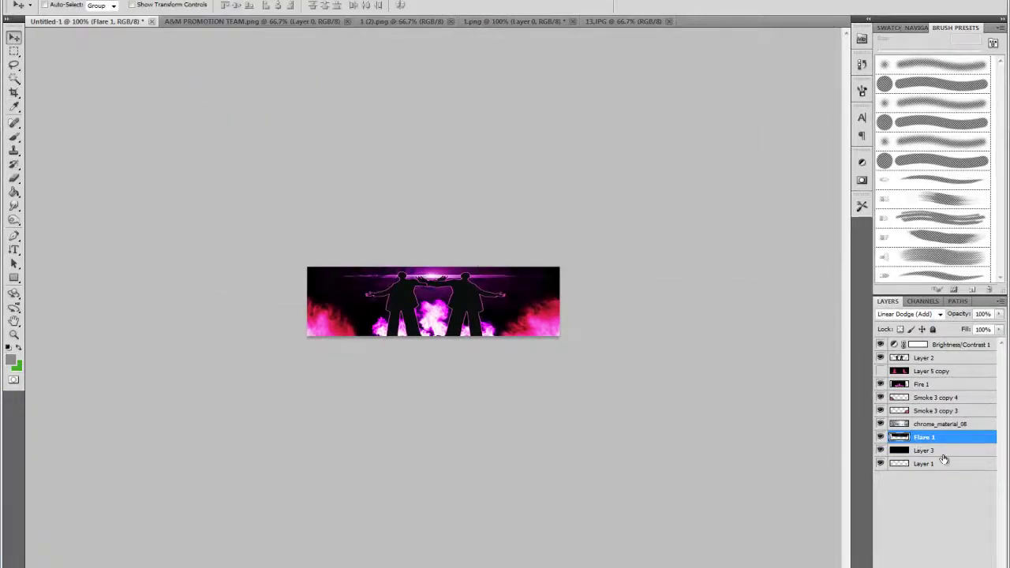
Add a second Brightness/Contrast adjustment layer above all other layers and adjust its sliders
click(937, 349)
click(937, 565)
click(919, 374)
drag(787, 202, 762, 229)
click(828, 159)
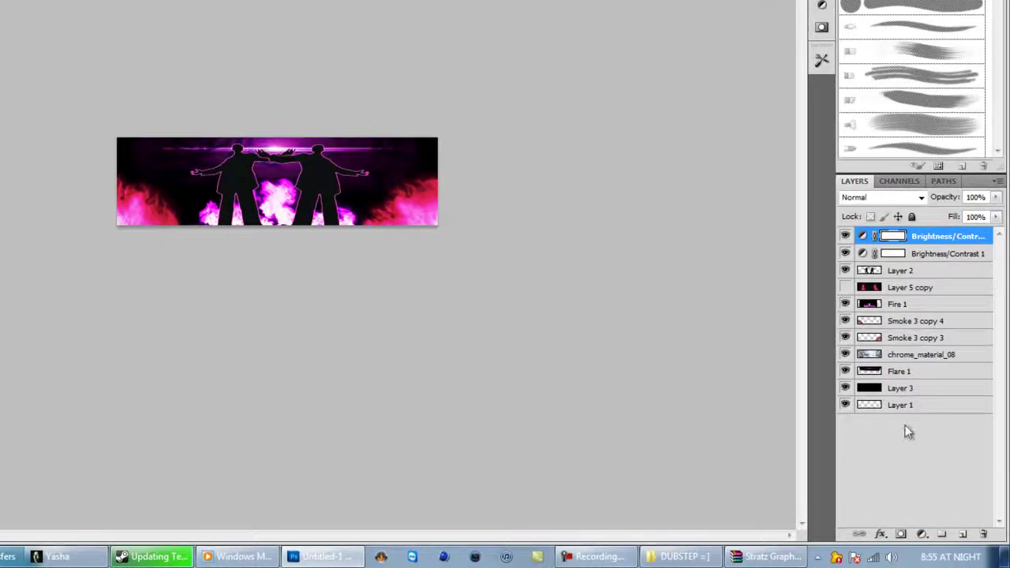
Try a Black & White adjustment layer over the whole banner with Reds set to 62
click(921, 534)
click(921, 402)
drag(724, 80, 733, 84)
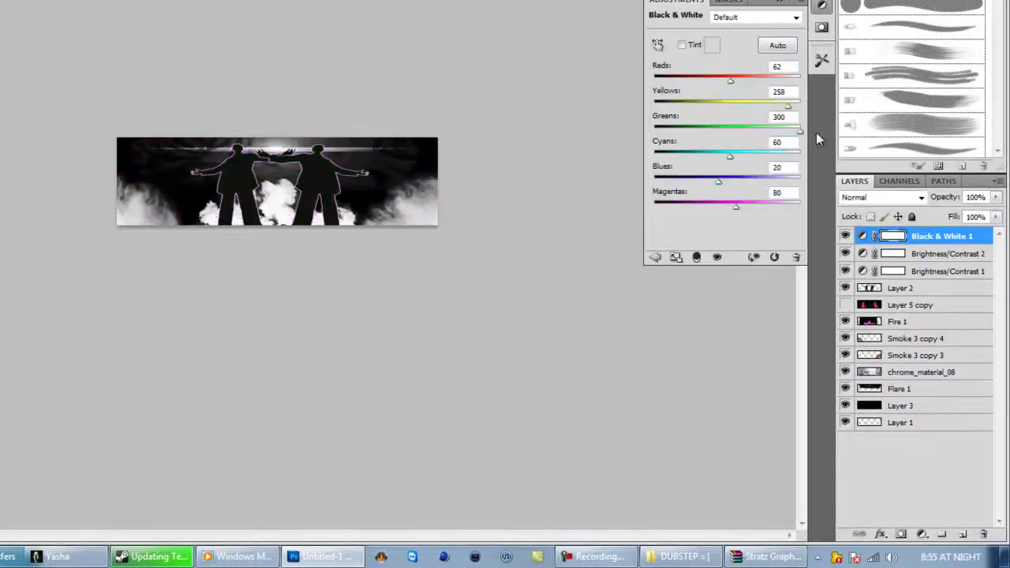
click(802, 2)
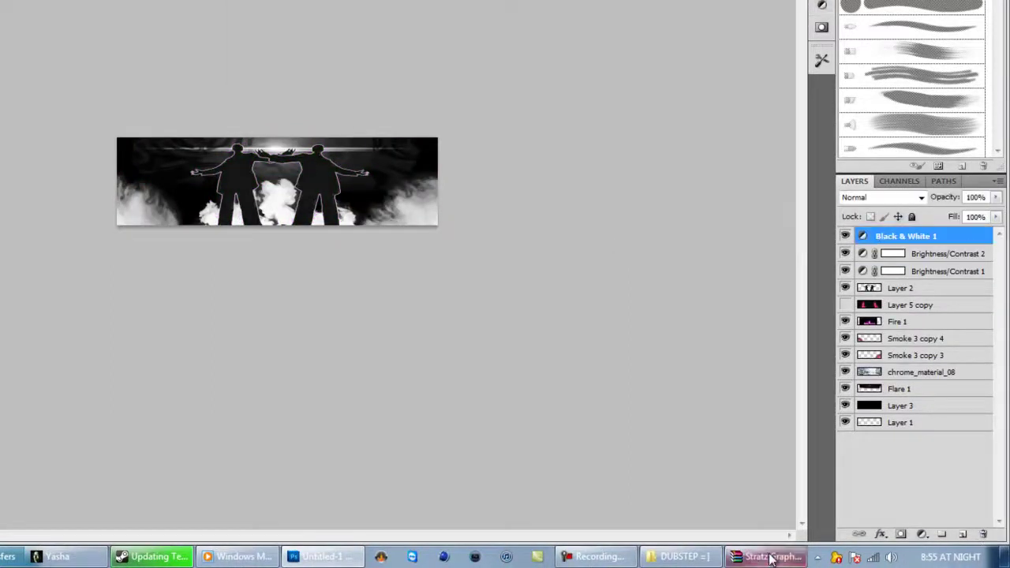
Place Flare 2.png from the graphics pack into the banner and delete the Black & White 1 adjustment layer
click(765, 556)
click(94, 330)
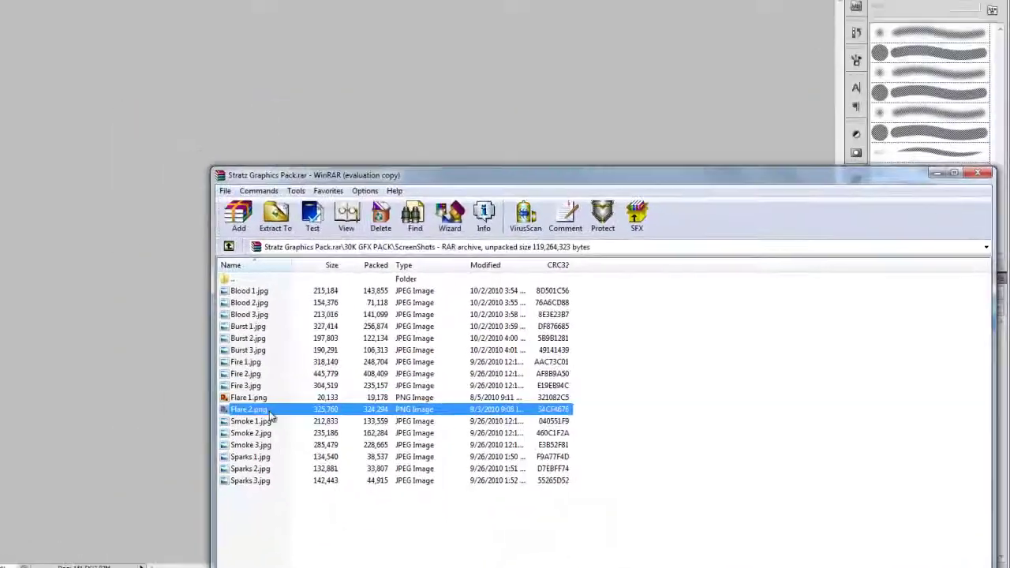
drag(270, 415, 197, 406)
click(943, 351)
key(Delete)
click(460, 201)
Rasterize the Flare 2 layer and set its blend mode to Linear Dodge (Add)
right_click(934, 337)
click(912, 145)
click(940, 308)
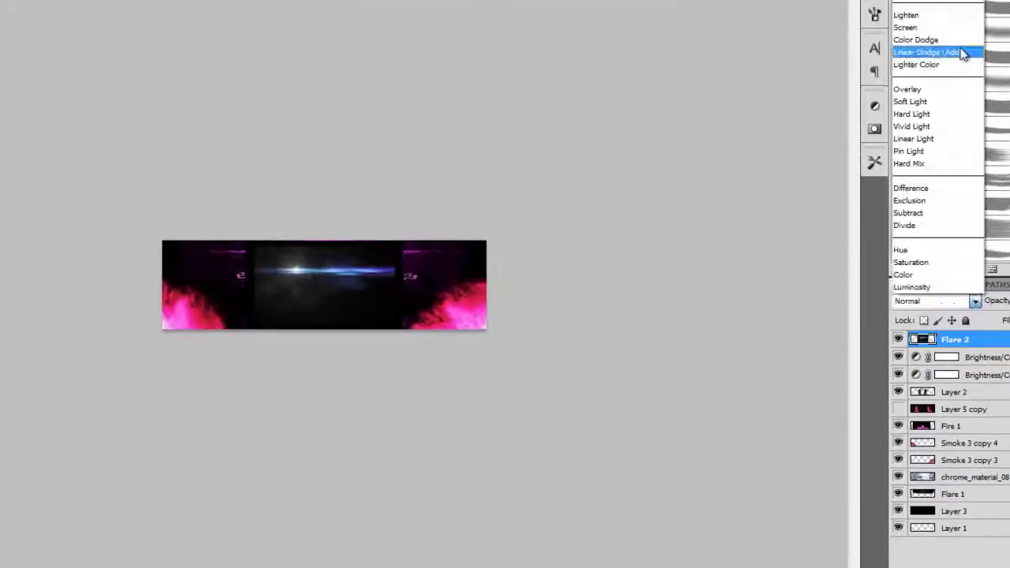
click(961, 53)
Reposition Flare 2 and stretch it across the width of the banner
drag(344, 276, 388, 305)
key(ctrl+t)
drag(295, 316, 52, 318)
drag(396, 320, 534, 276)
key(Return)
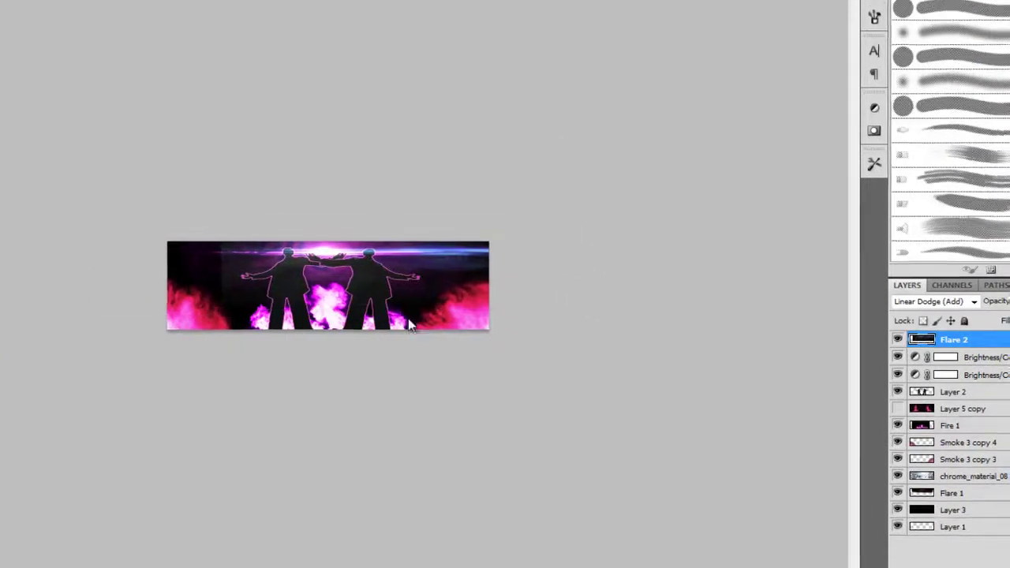
Move Flare 2 beneath the silhouette layer, Layer 2, and soften its hard edges with the Eraser tool
drag(952, 339, 945, 400)
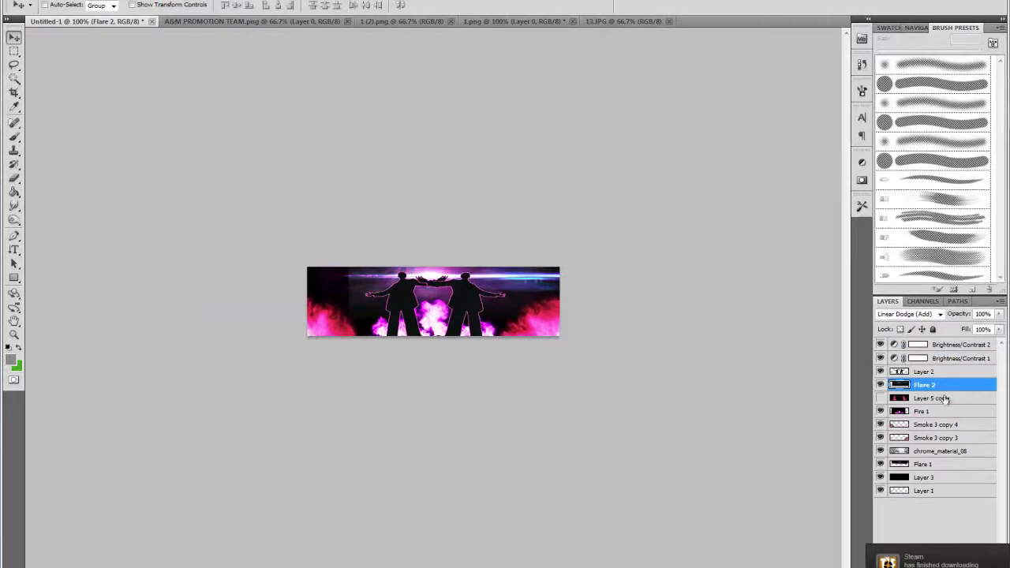
right_click(13, 179)
click(71, 176)
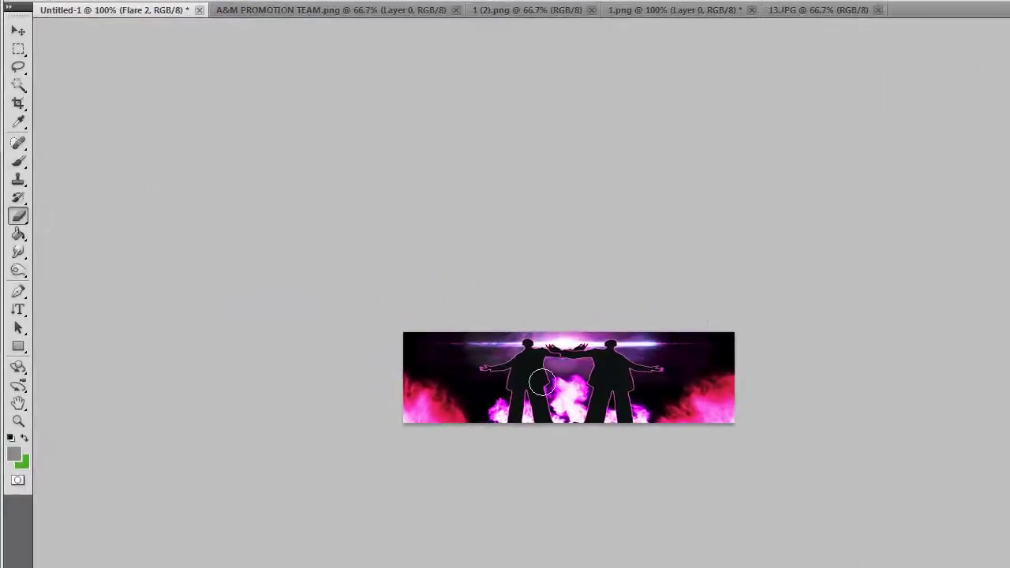
Colour the Flare 2 layer pink with Color Balance midtone levels of +100, -100 and 0
click(108, 0)
mouse_move(142, 3)
click(331, 102)
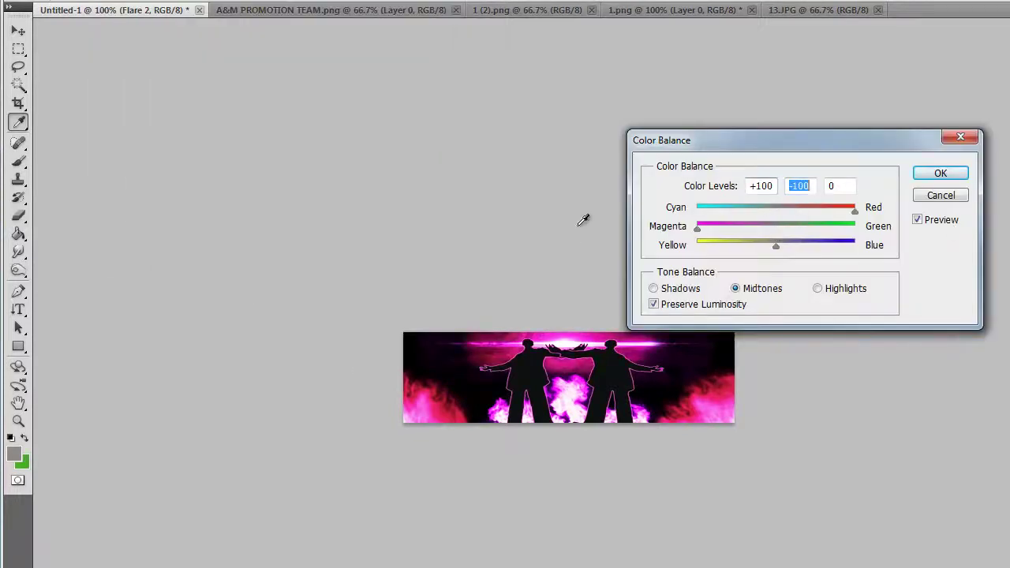
click(940, 173)
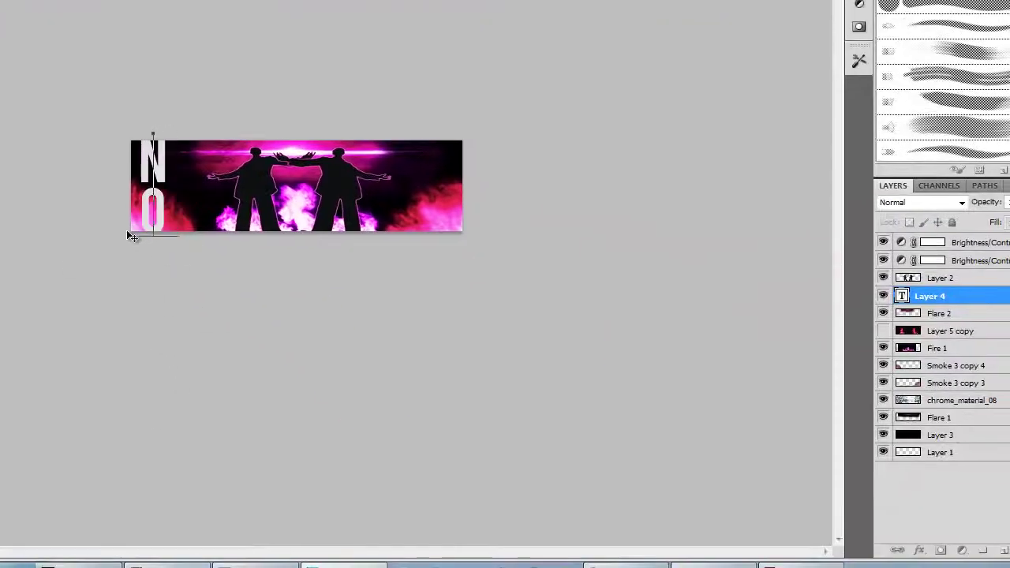
Try vertical "no love" text in Bebas, rotated sideways across the banner behind the silhouettes
text(BODY)
key(ctrl+t)
key(ctrl+t)
drag(77, 410, 240, 349)
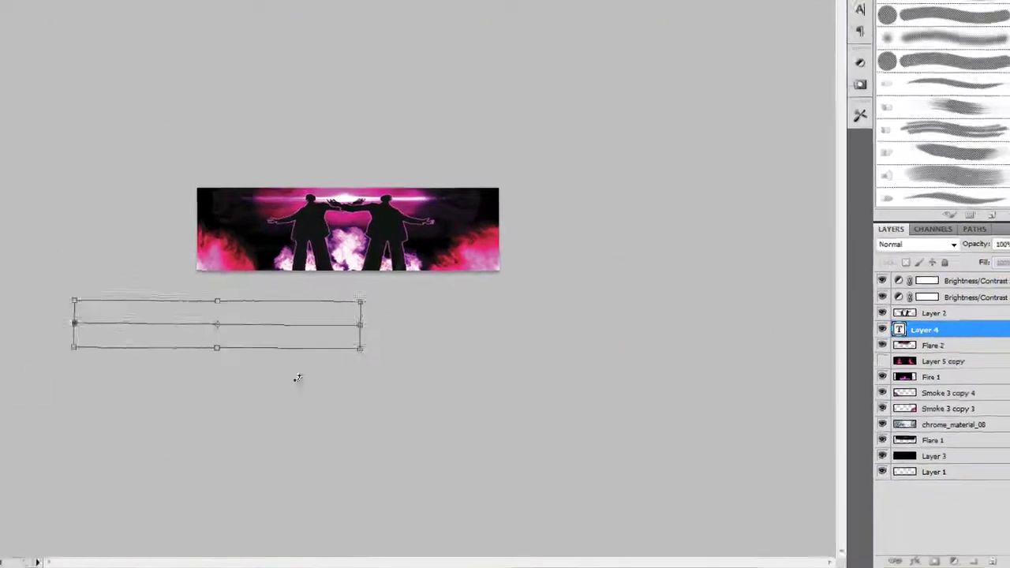
key(ctrl+t)
click(14, 37)
drag(364, 485, 448, 409)
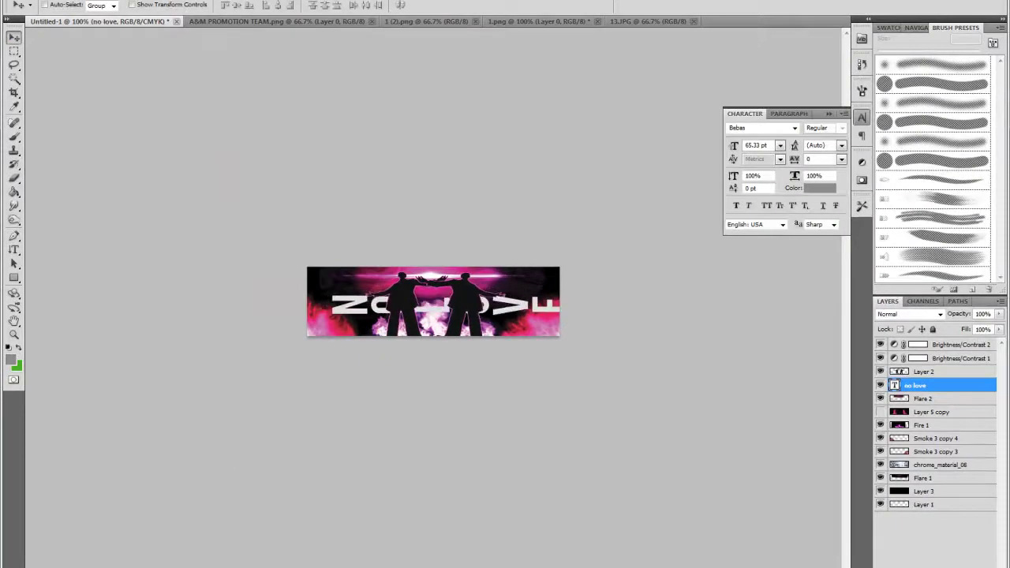
Delete the sideways "no love" text layer
click(988, 567)
click(456, 211)
click(57, 1)
mouse_move(142, 219)
click(262, 219)
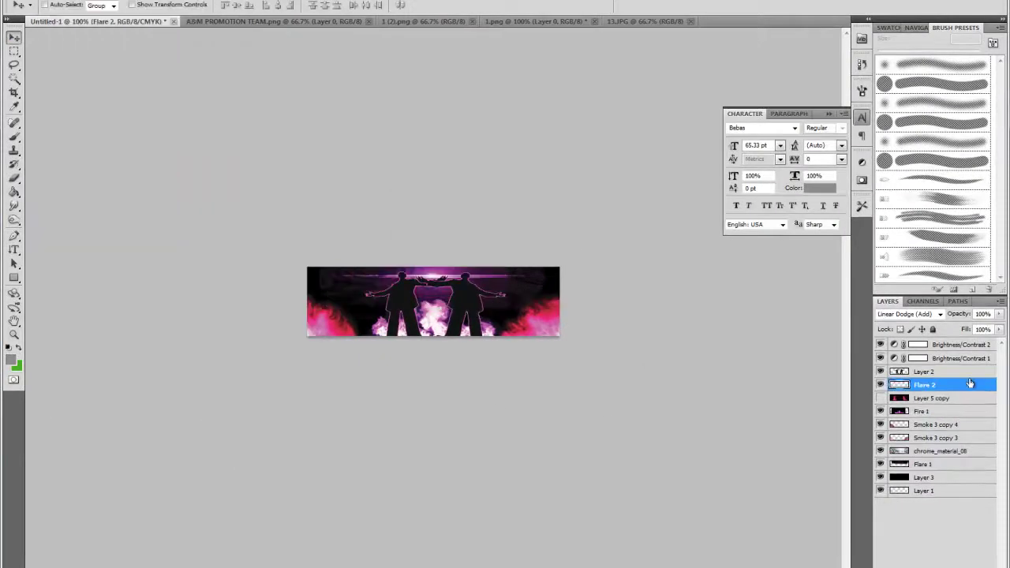
Add horizontal NO LOVE text in Bebas at 65.33 pt and move it to the banner's lower left
click(13, 249)
click(331, 294)
text(N)
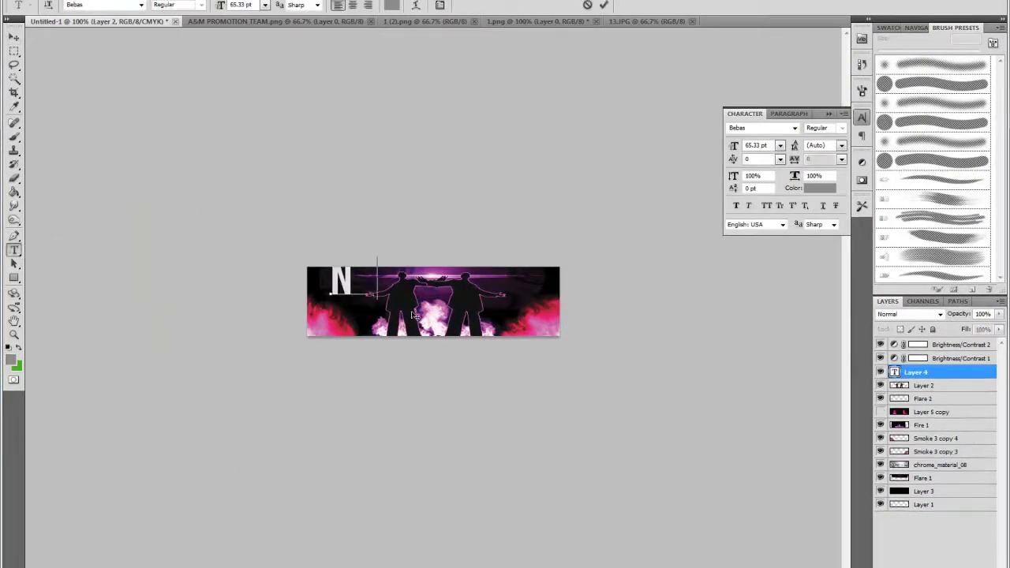
drag(314, 414, 318, 451)
Look through the font list for alternatives for the selected NO LOVE text
key(ctrl+a)
click(141, 5)
scroll(197, 190, down, 15)
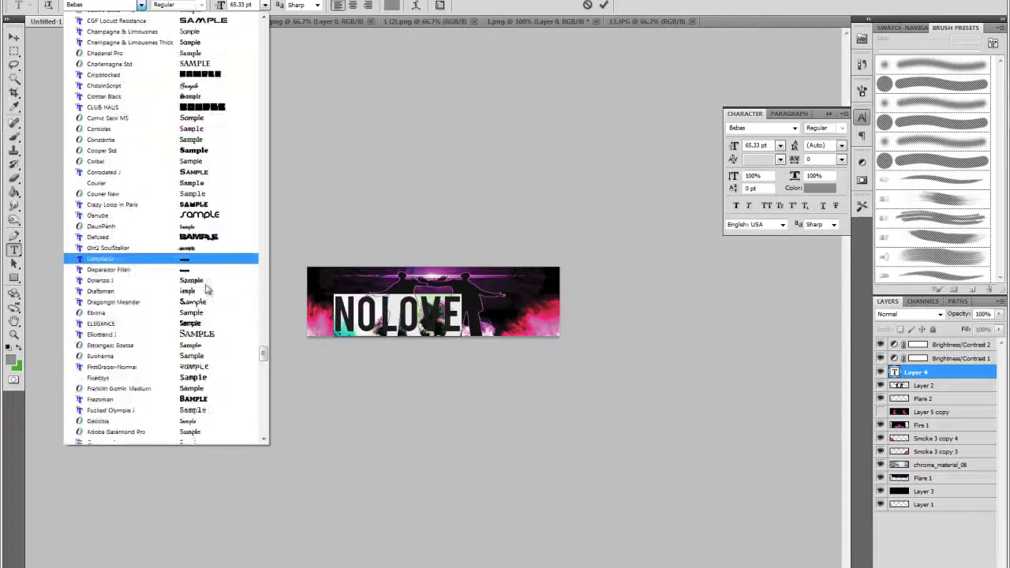
scroll(219, 363, down, 20)
scroll(208, 316, up, 4)
click(250, 6)
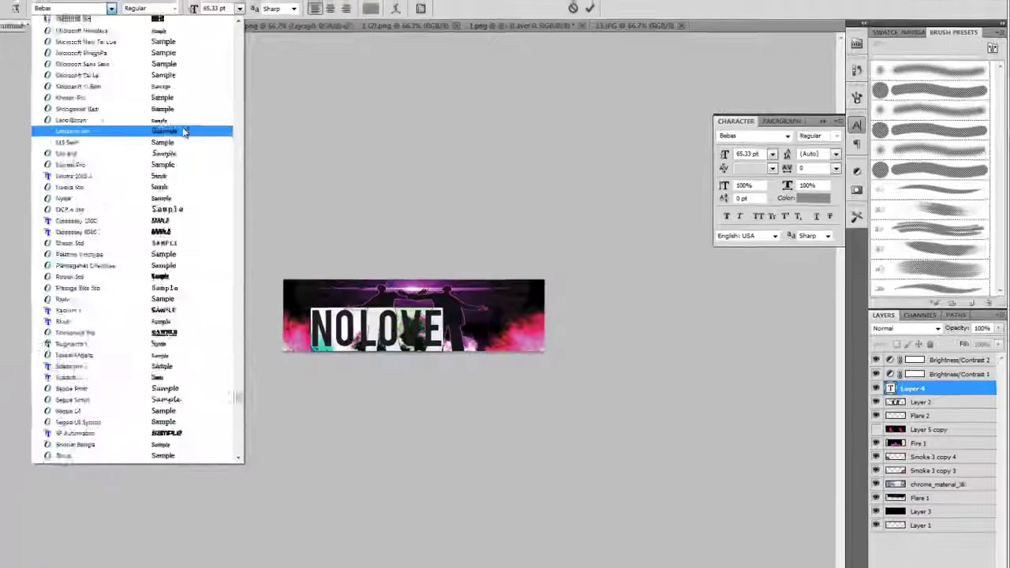
Switch the NO LOVE text's anti-aliasing to None and back to Sharp
click(141, 34)
click(131, 62)
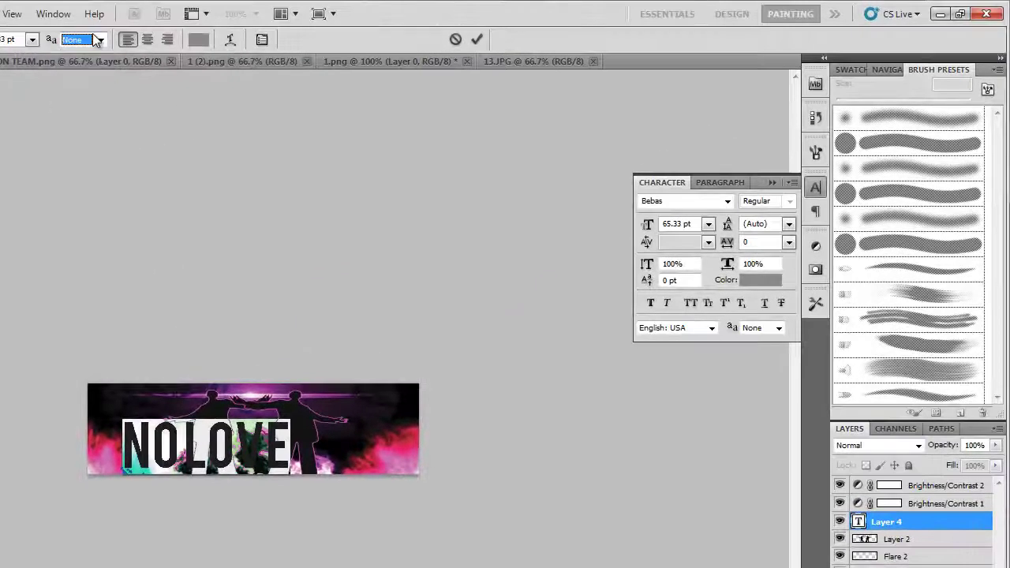
click(98, 41)
click(83, 68)
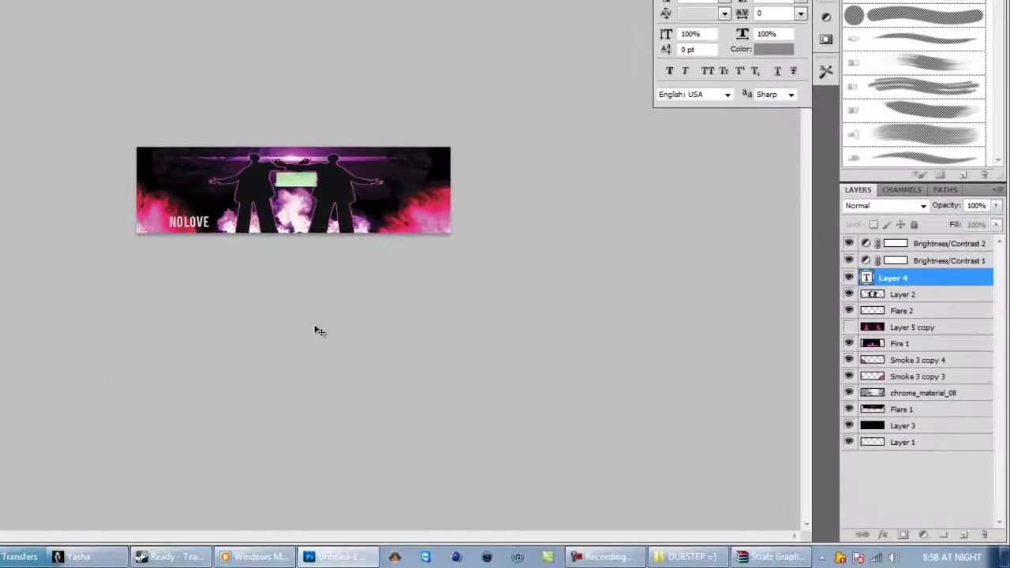
Apply Bevel and Emboss and a Gradient Overlay to the No love text layer
double_click(941, 275)
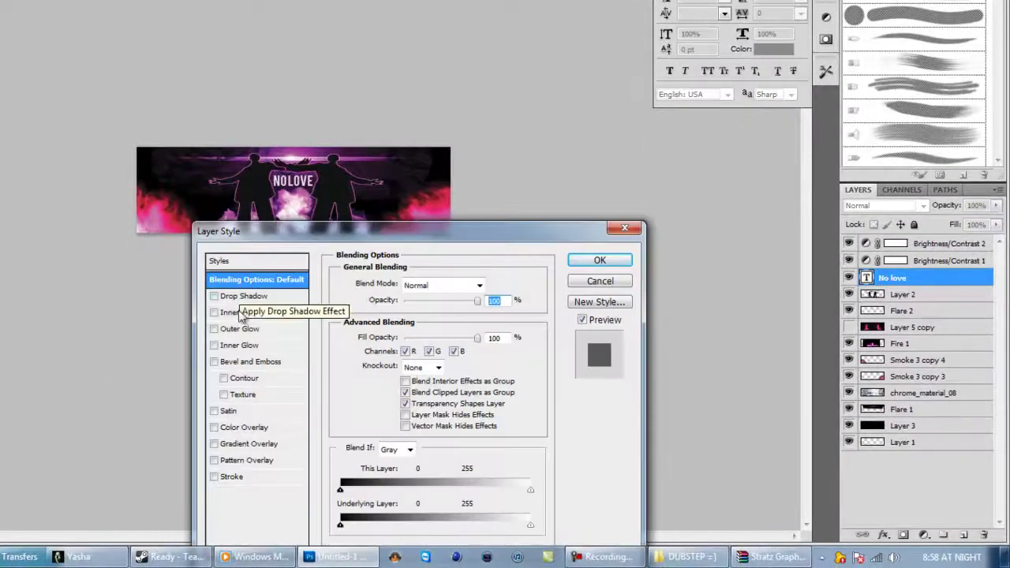
click(236, 361)
click(238, 428)
click(214, 427)
click(245, 444)
click(430, 316)
click(694, 123)
click(794, 37)
click(677, 355)
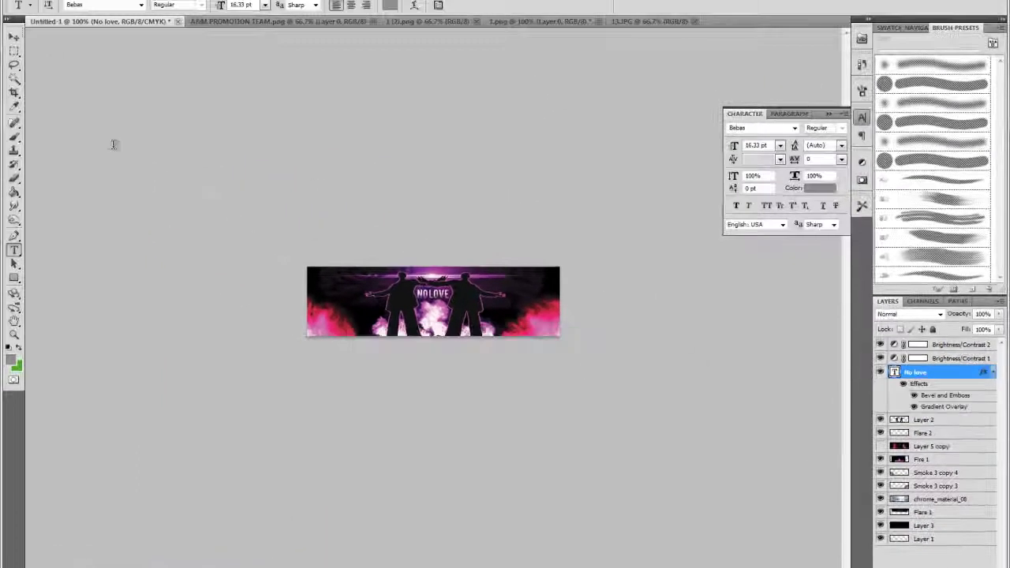
Reduce the NO LOVE text to 14.33 pt and move it beneath the right silhouette's outstretched arm
click(13, 250)
drag(519, 306, 486, 306)
drag(531, 364, 524, 365)
Show the light-trail layer, Layer 5 copy, and move it below the two smoke layers
click(960, 344)
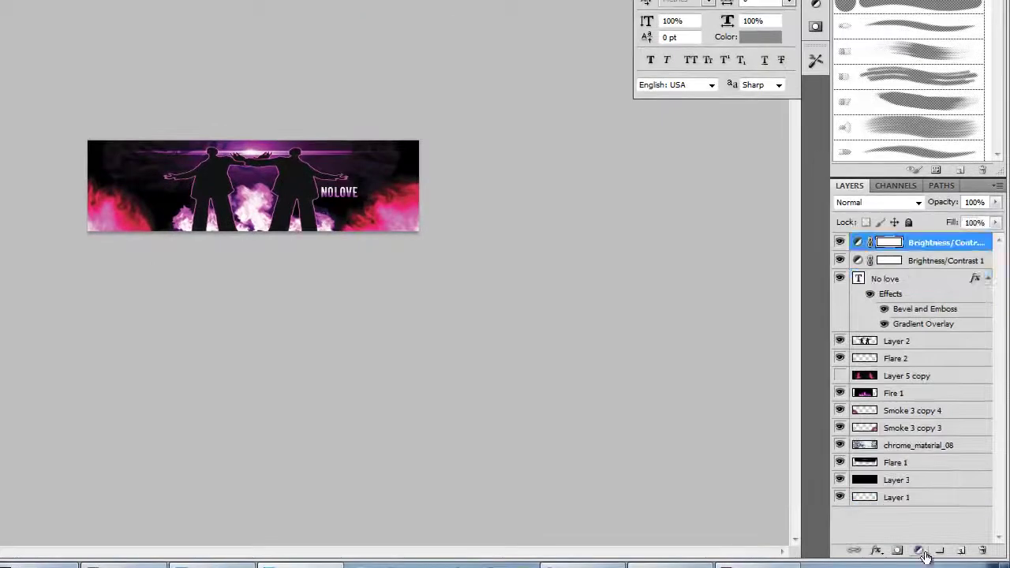
click(918, 551)
click(840, 375)
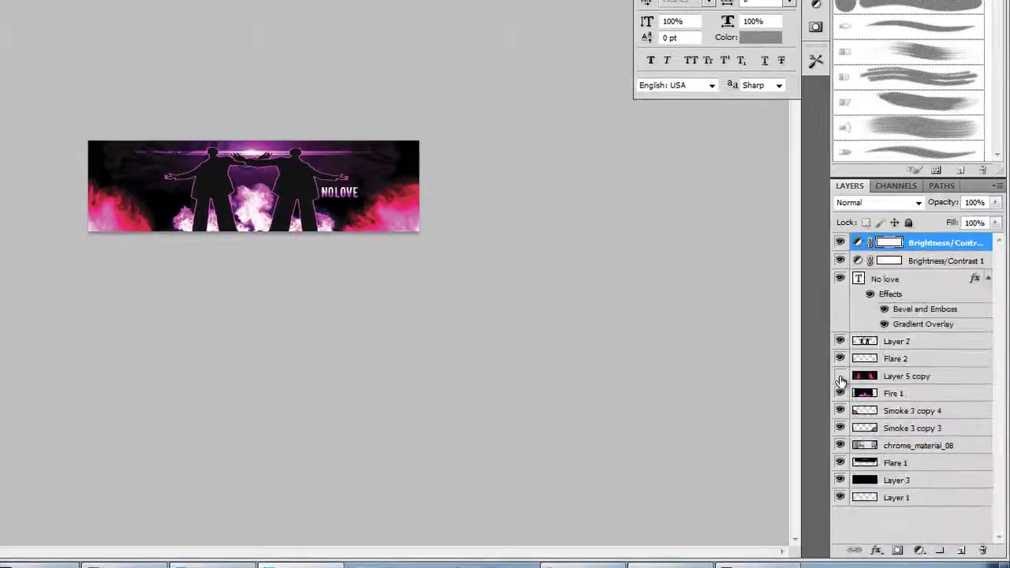
drag(893, 377, 893, 439)
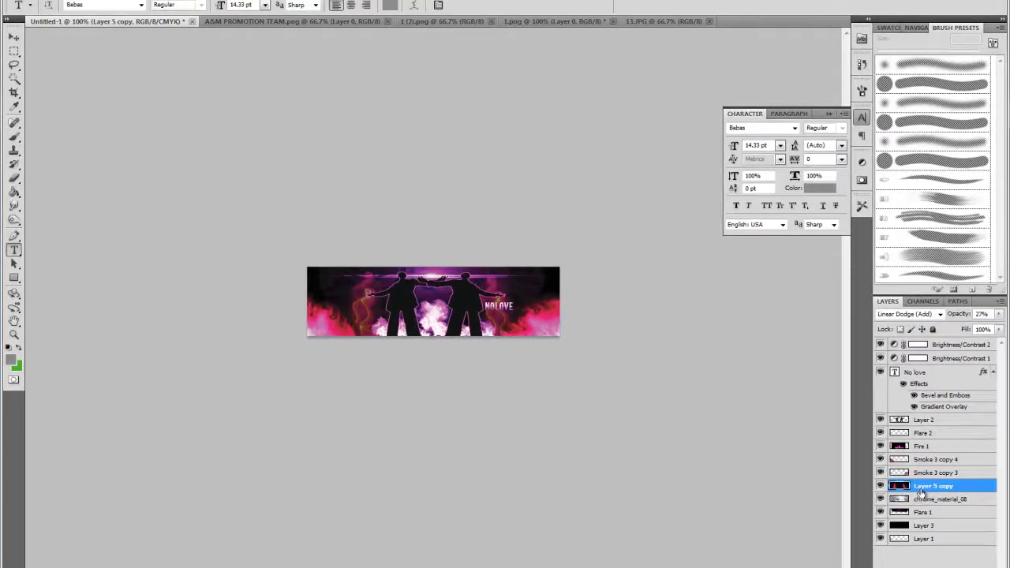
Save the banner to the Desktop as a JPEG named subscribe.jpg
click(44, 11)
click(67, 240)
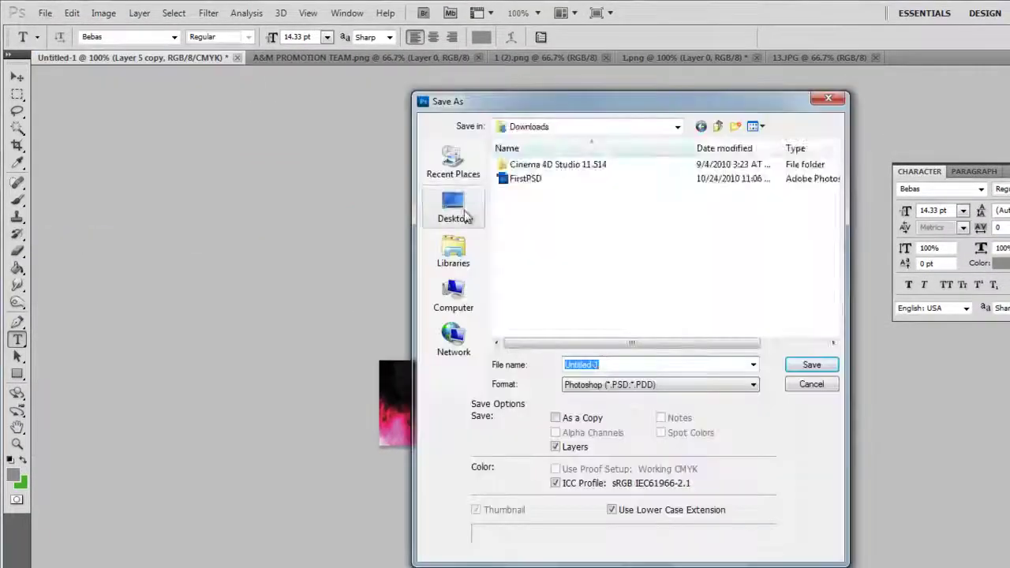
click(464, 212)
key(BackSpace)
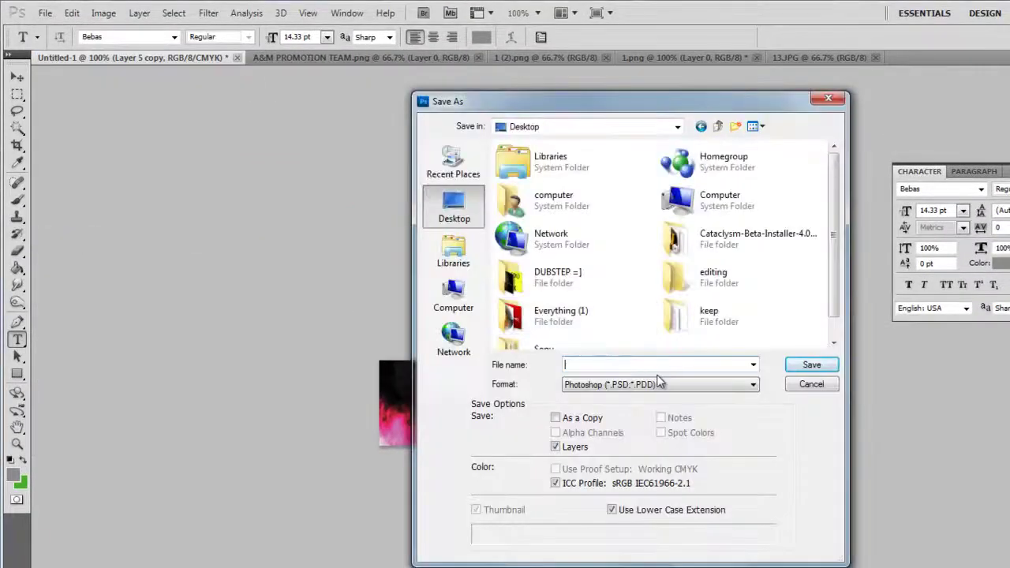
text(subscribe)
click(694, 385)
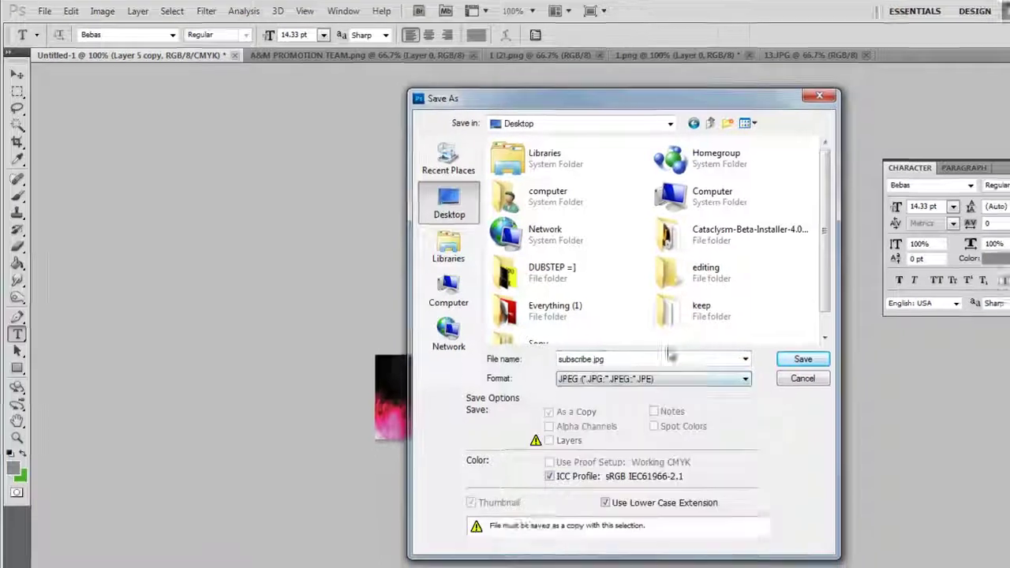